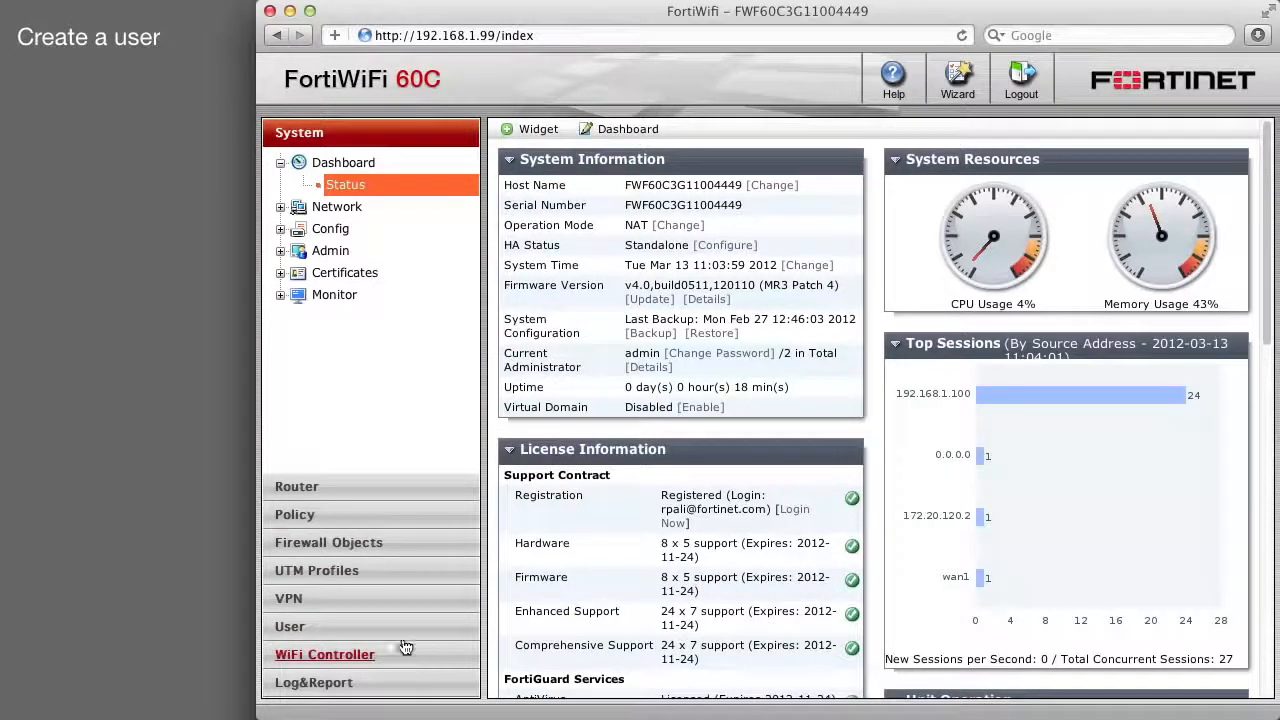
Go to User > User to show the empty list of local users.
click(285, 627)
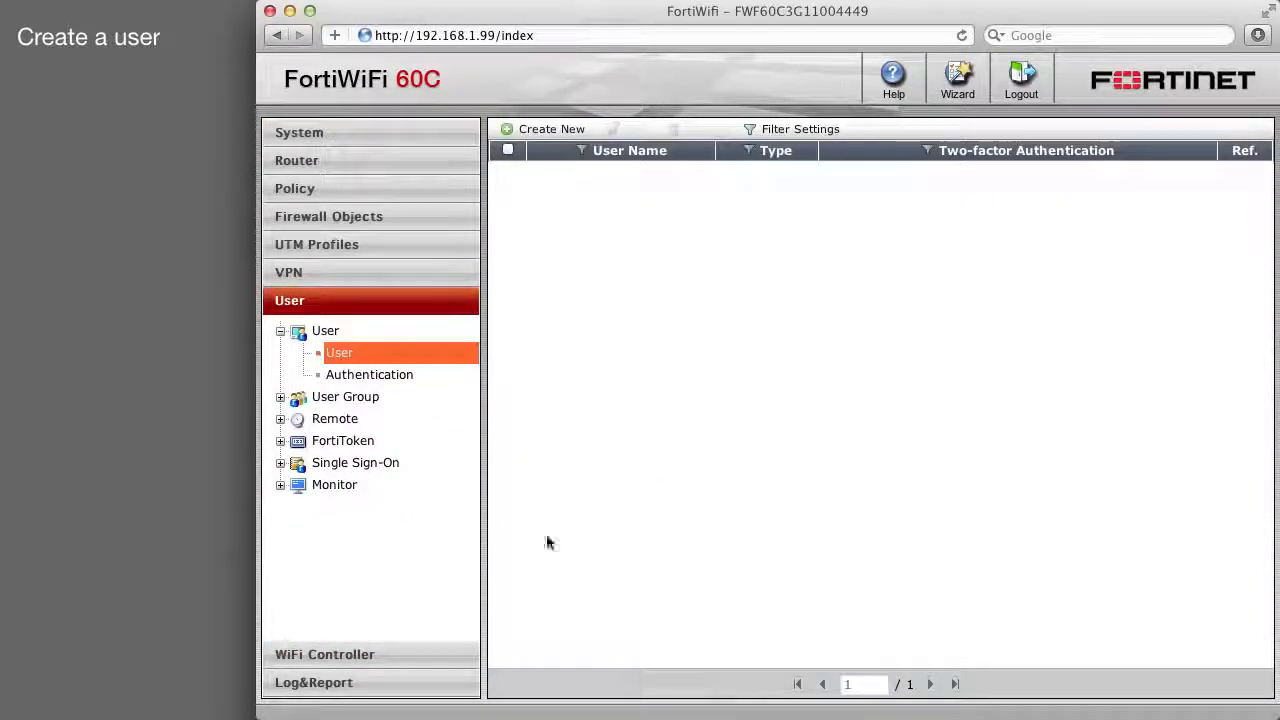
click(560, 129)
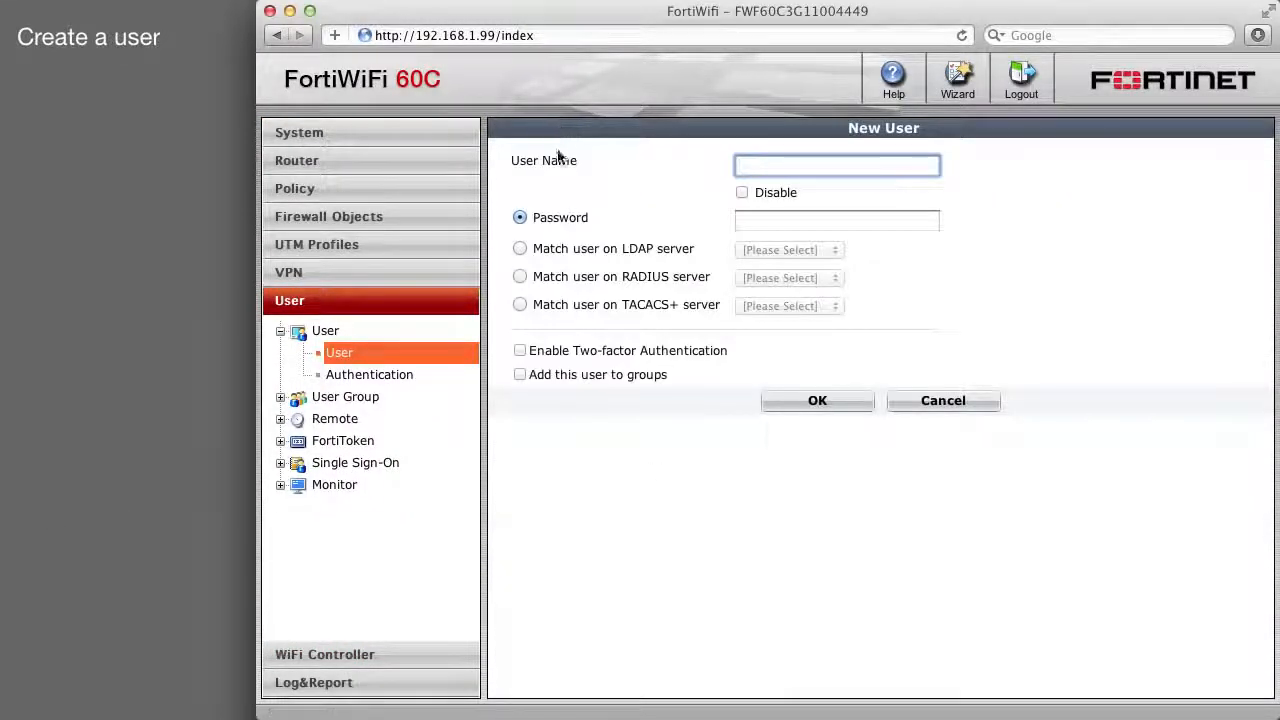
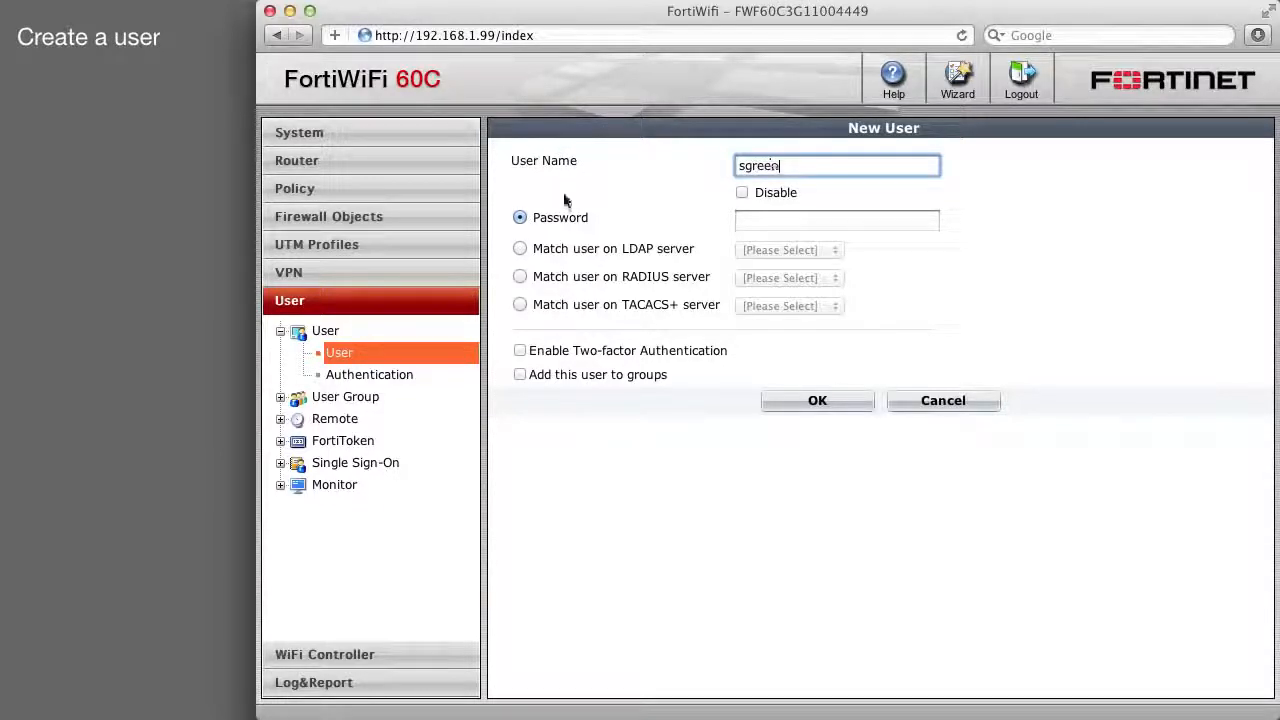
key(Tab)
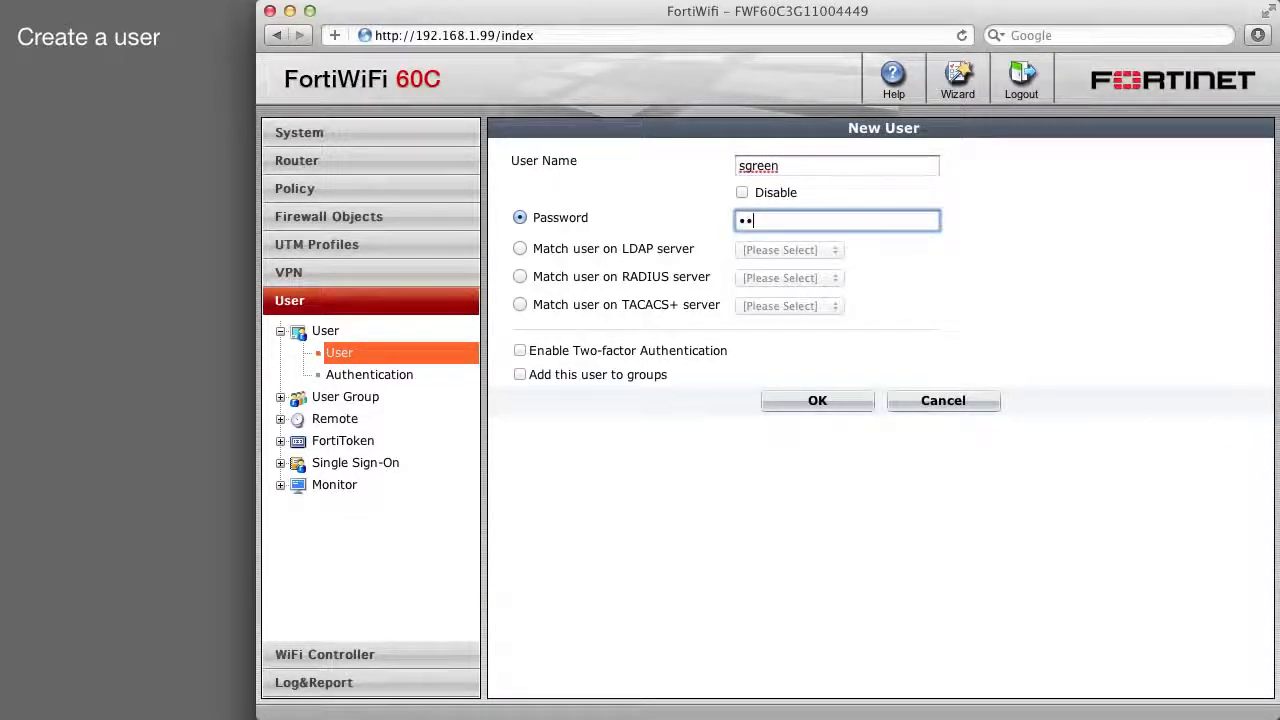
text(••••••••)
click(812, 401)
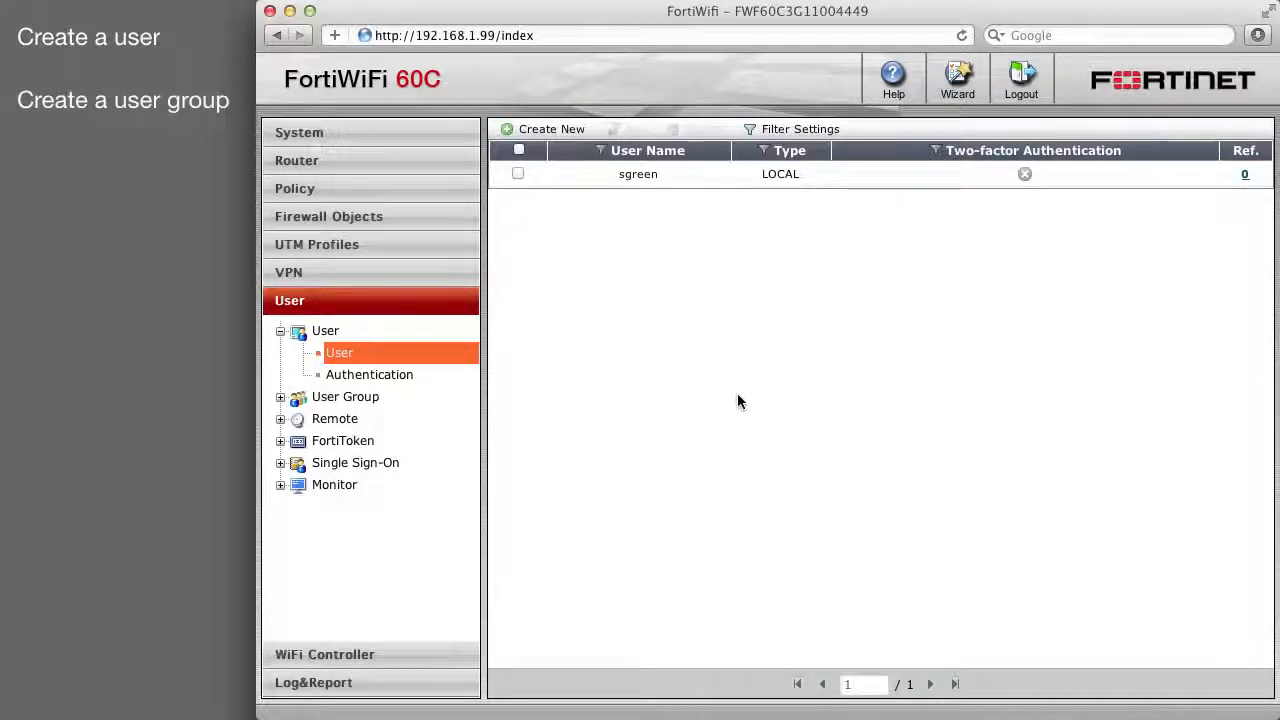
click(365, 399)
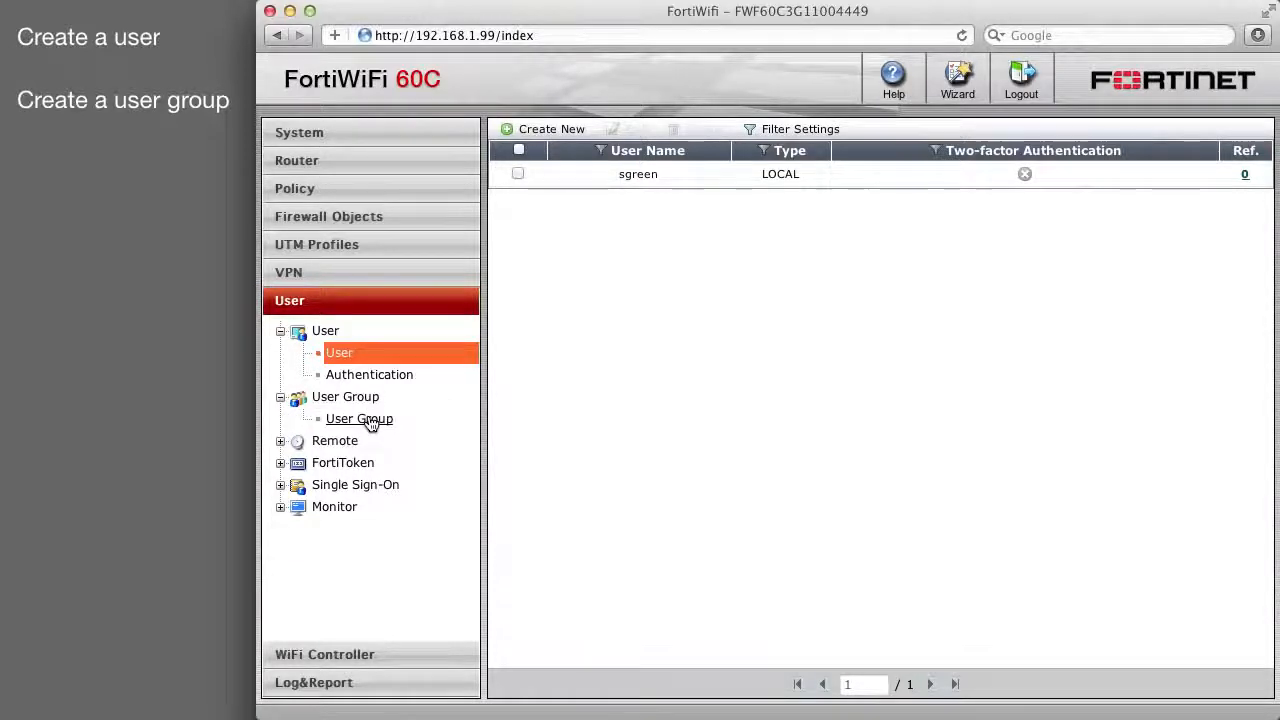
click(370, 421)
click(545, 129)
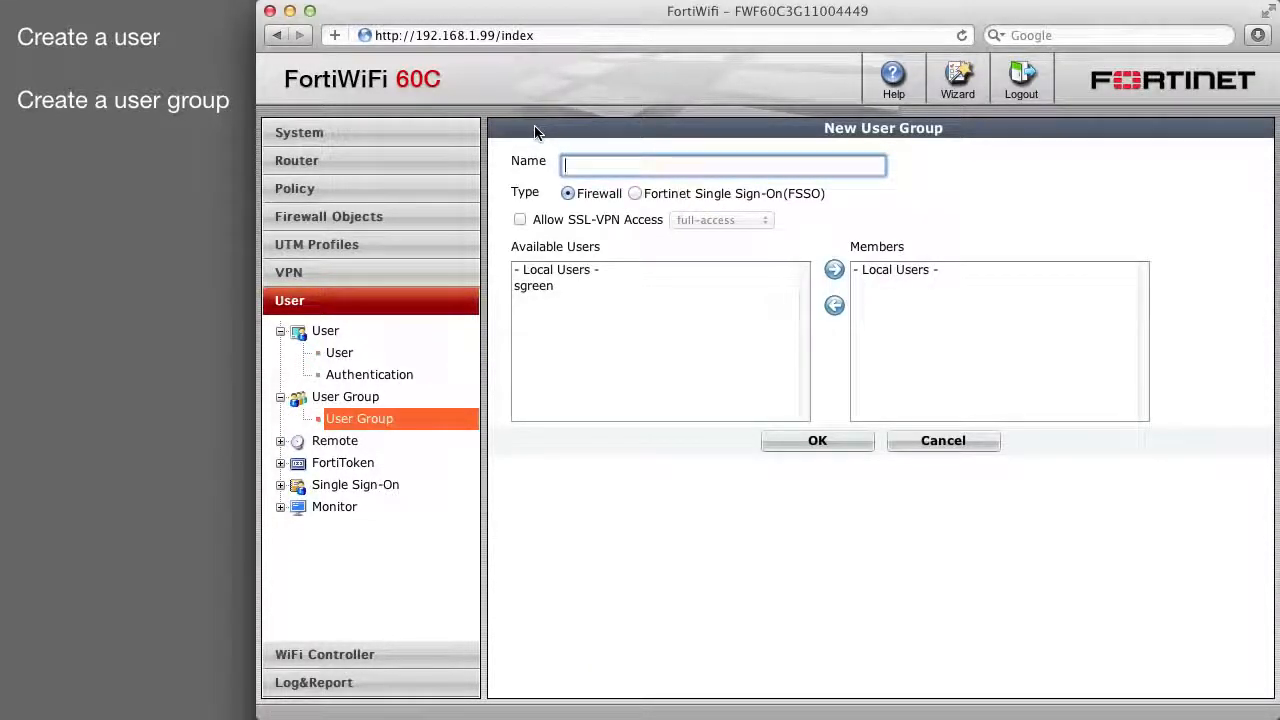
text(Wizard)
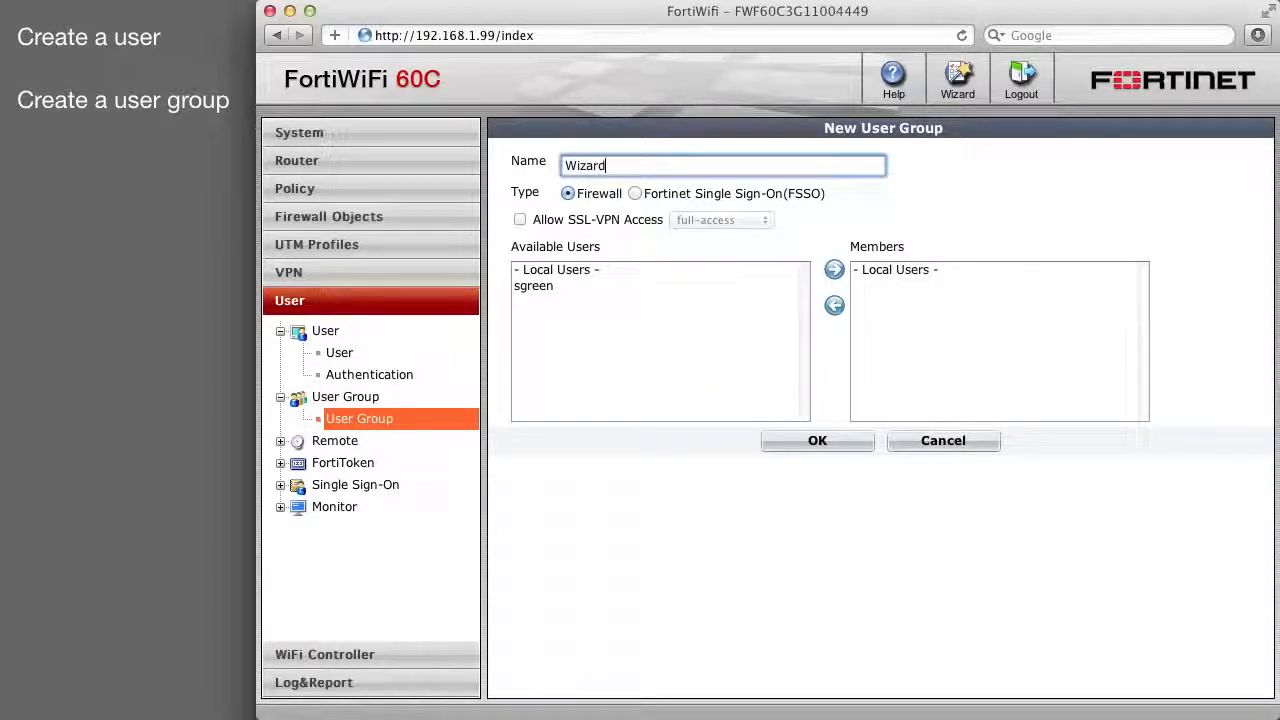
text(_users)
key(Tab)
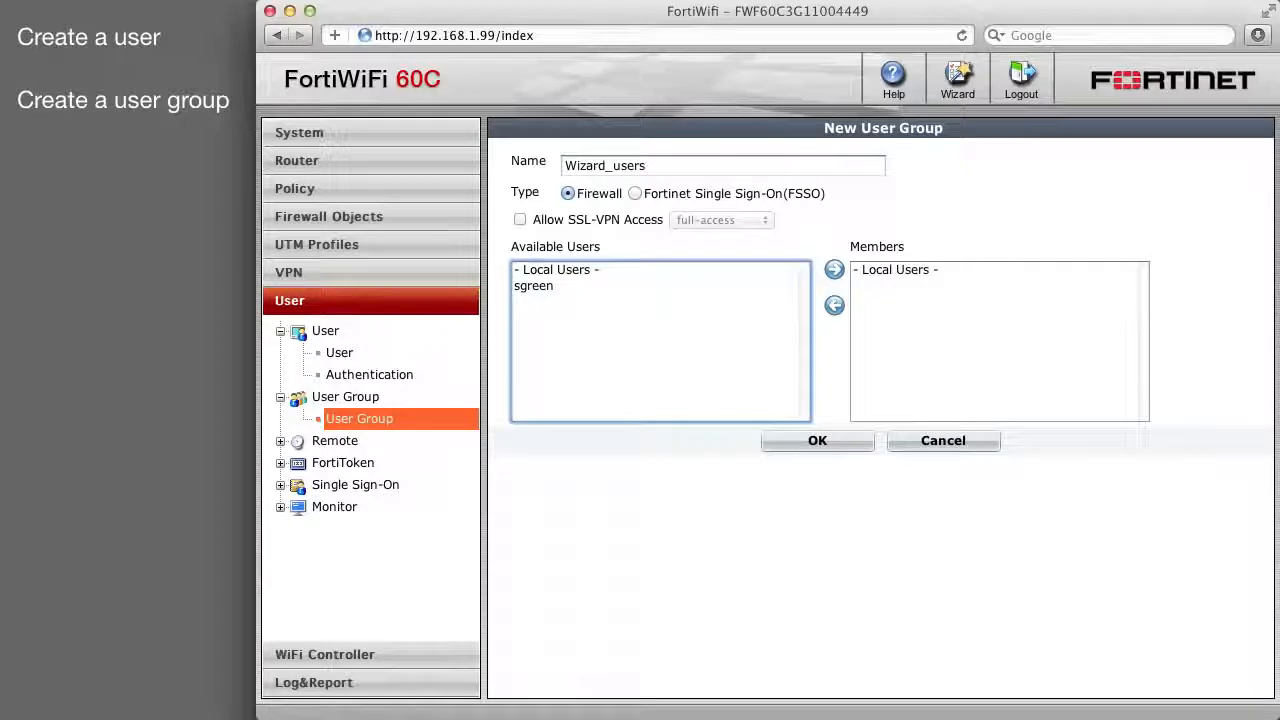
click(545, 288)
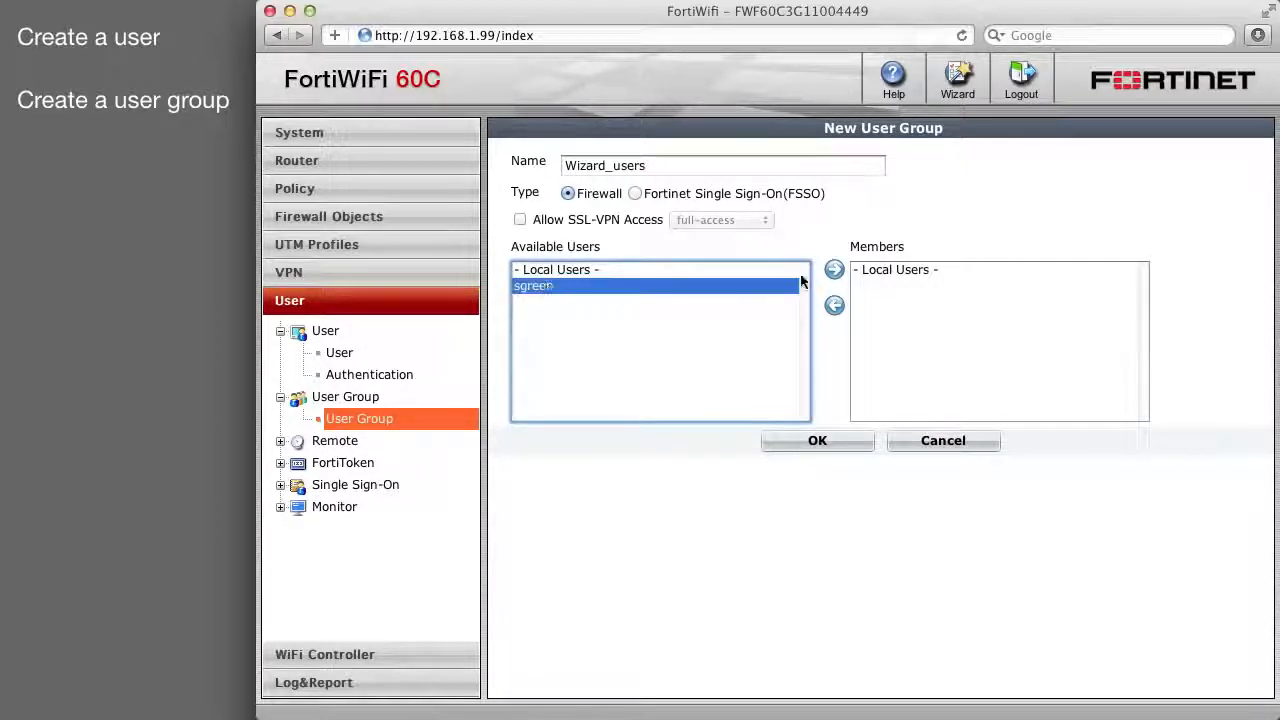
click(834, 270)
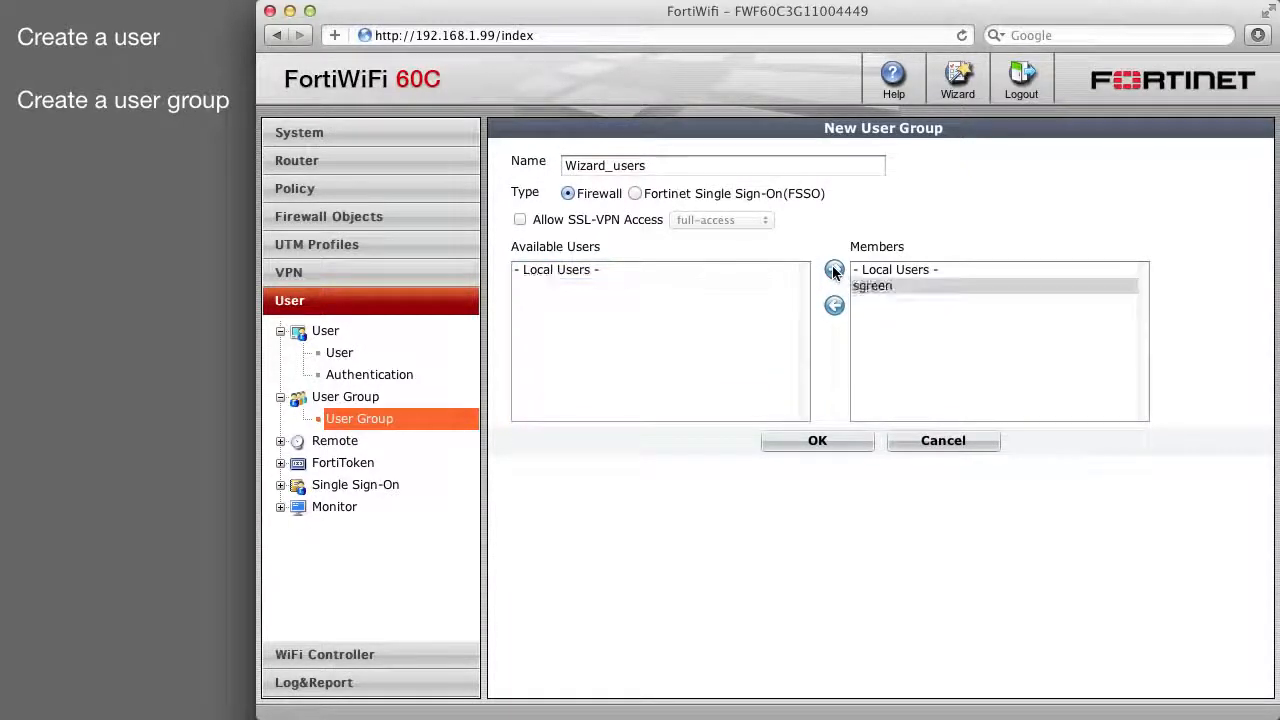
click(835, 444)
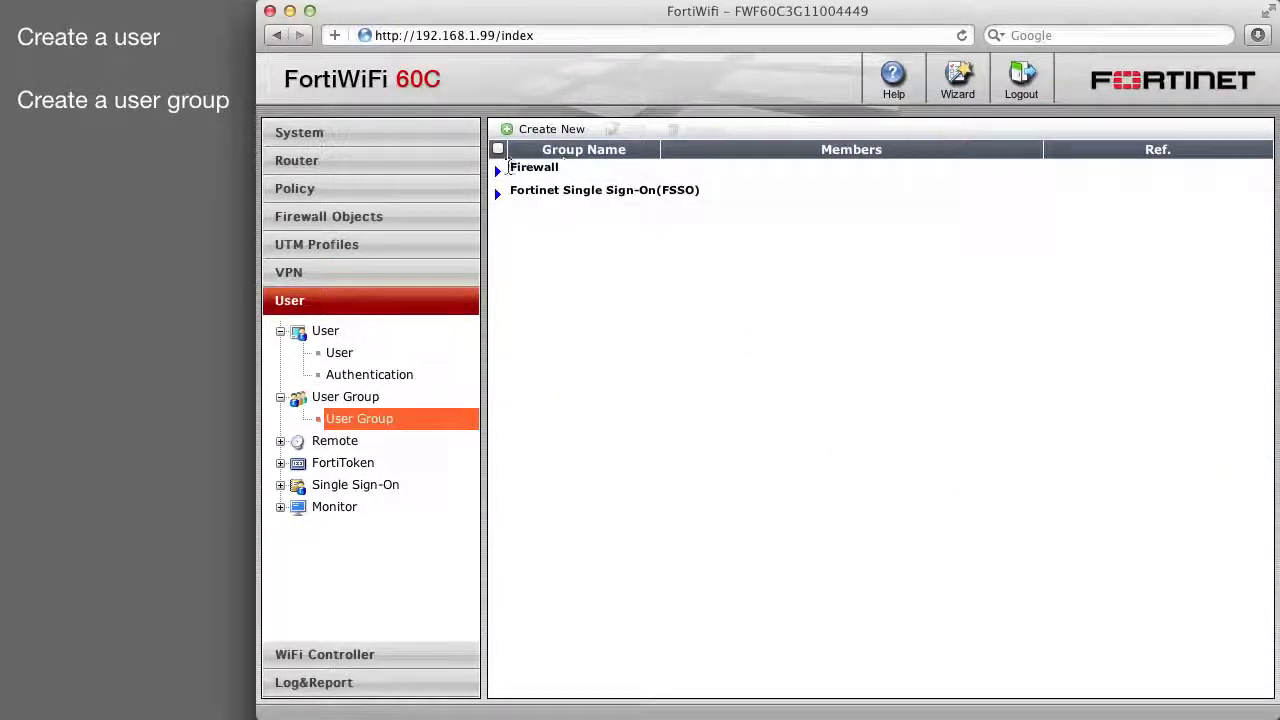
click(498, 171)
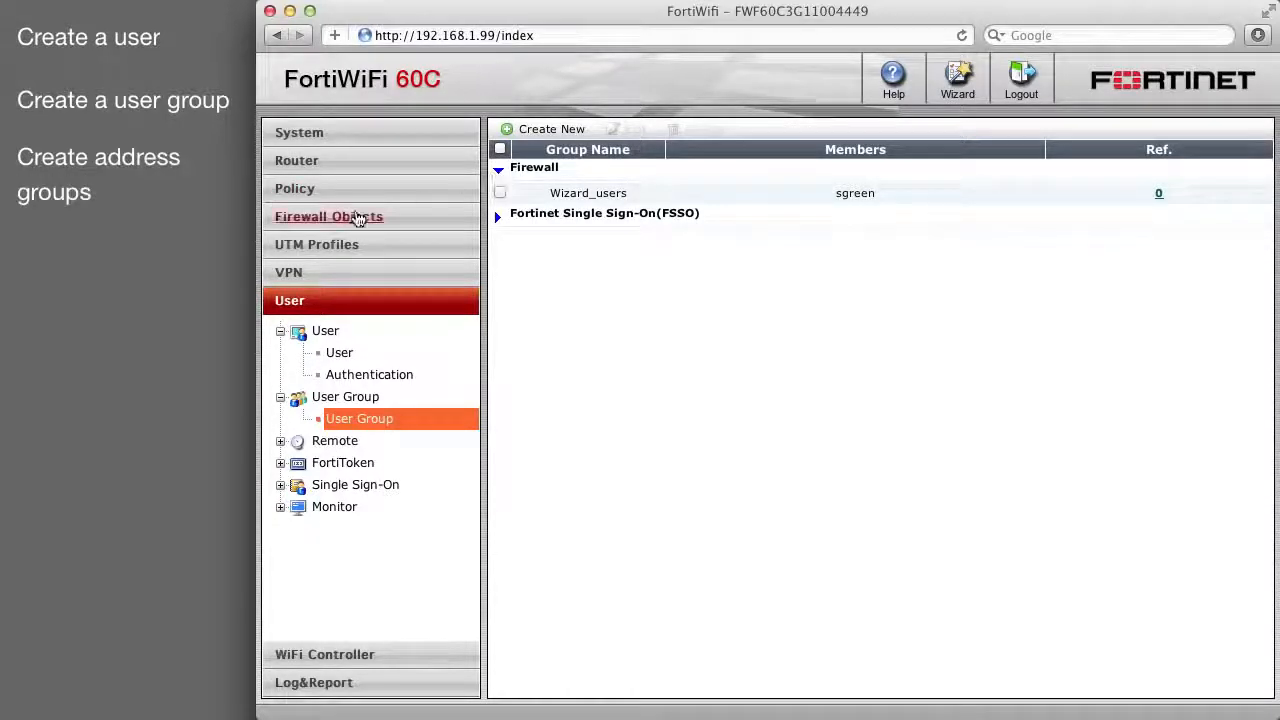
Add firewall address Wizard_Range covering IP range 192.168.1.[80-89].
click(345, 220)
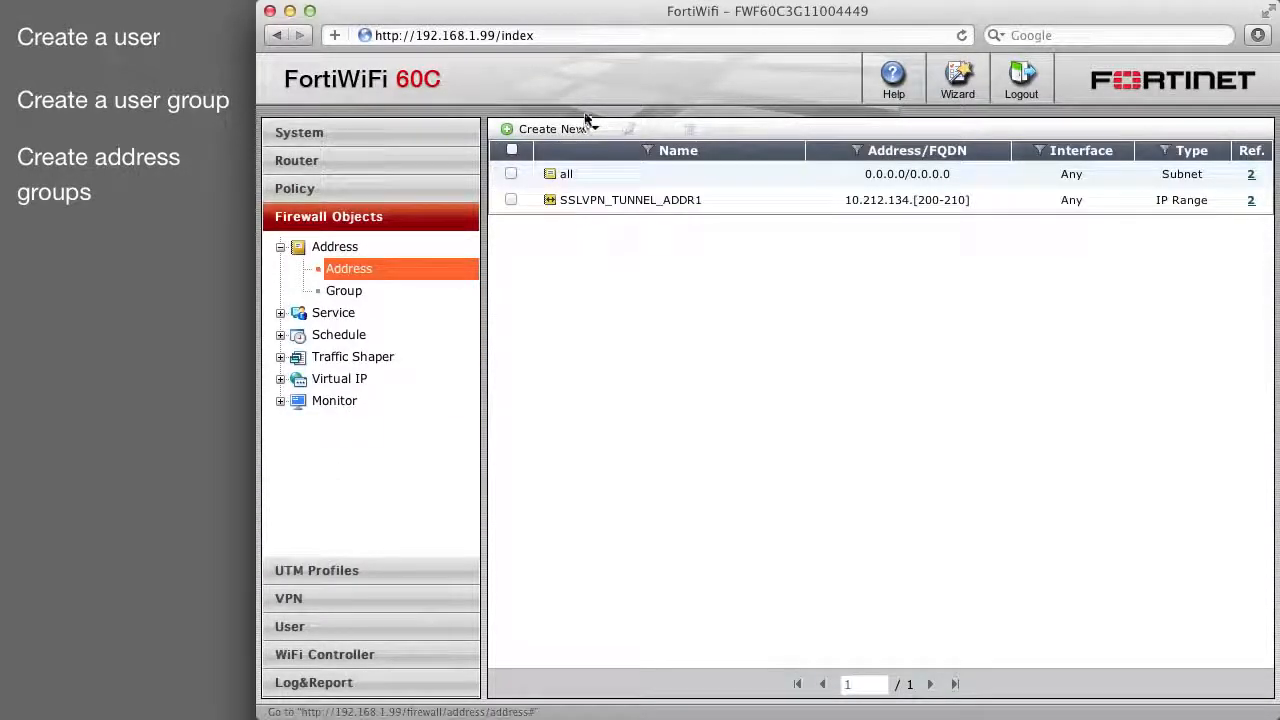
click(570, 131)
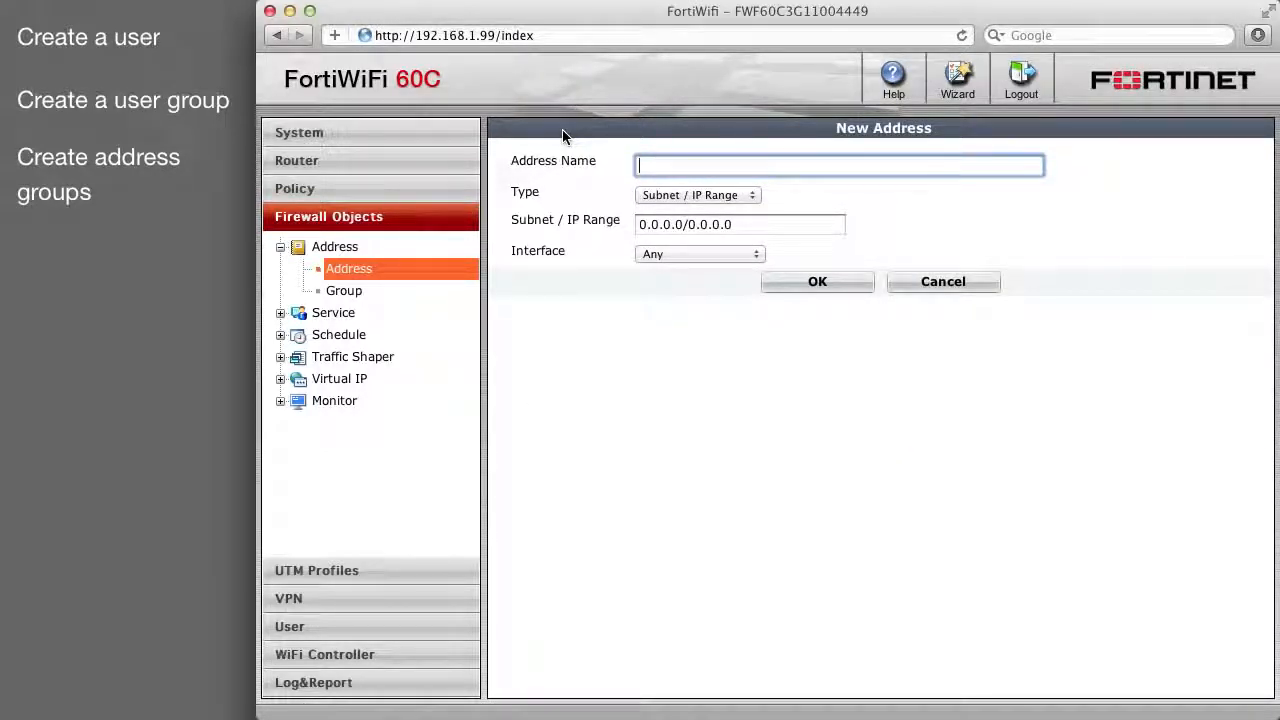
text(Wizar)
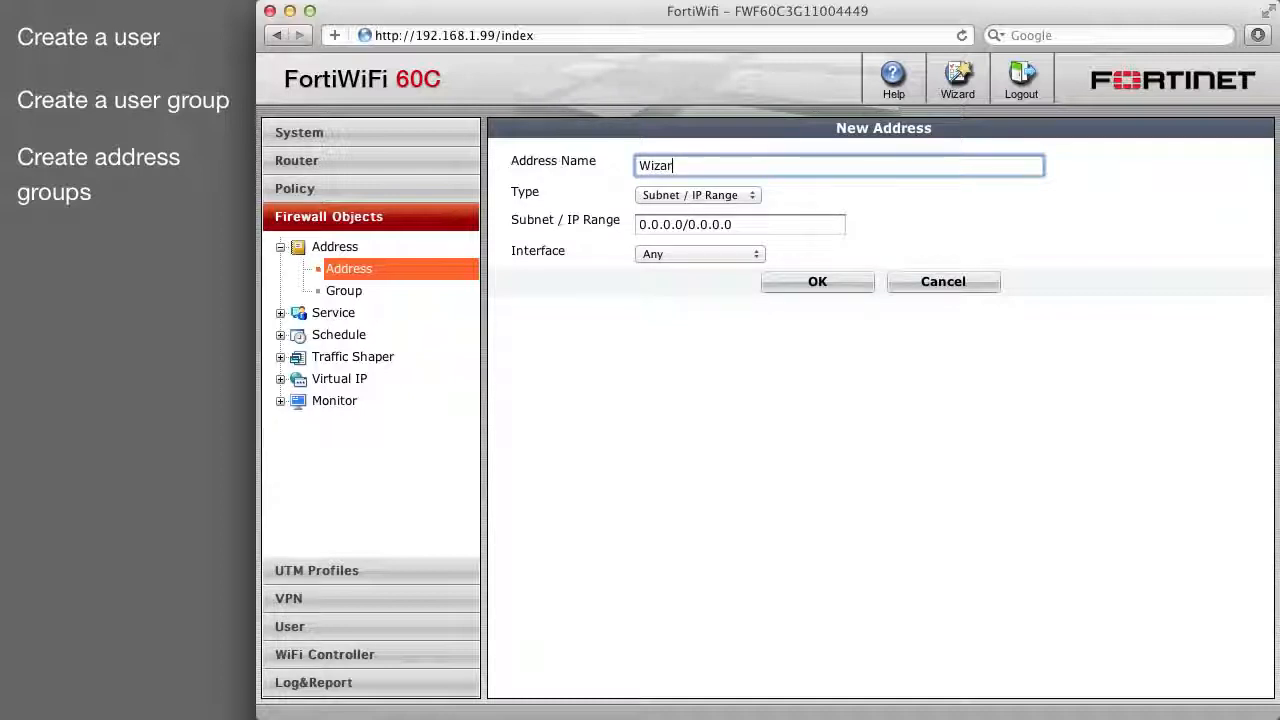
text(d_Range)
key(Tab)
key(Tab)
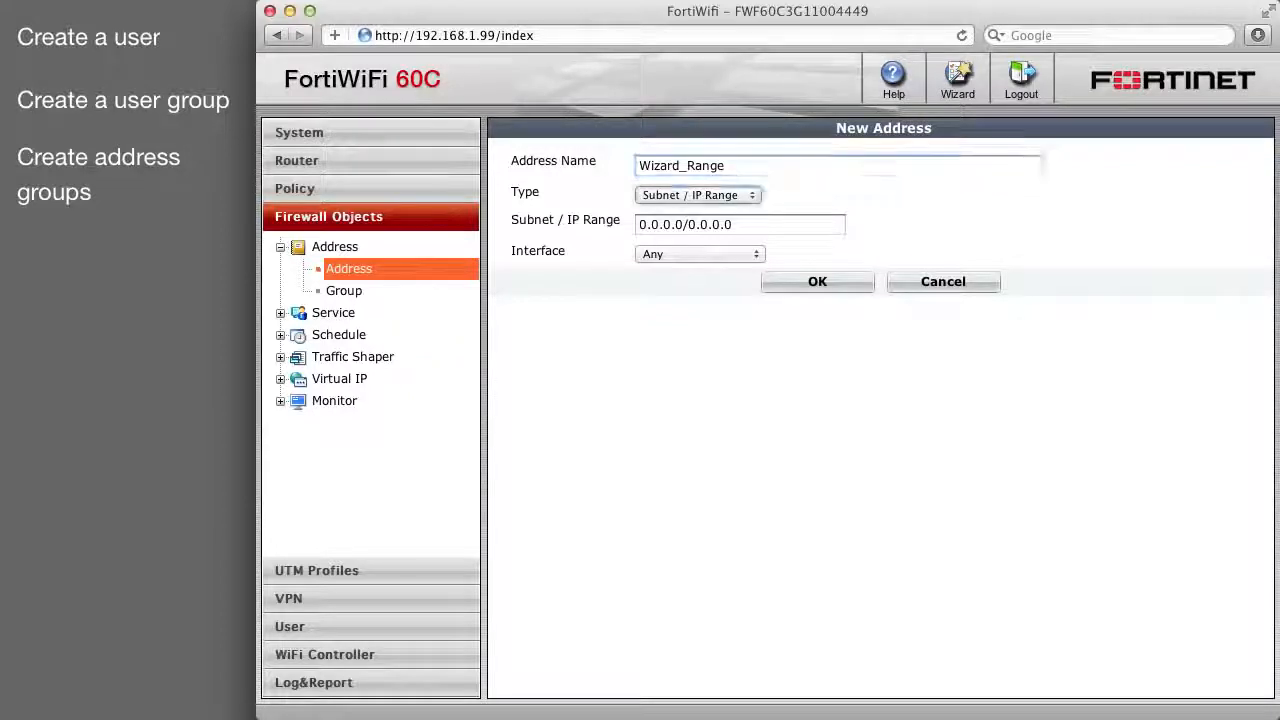
text(192)
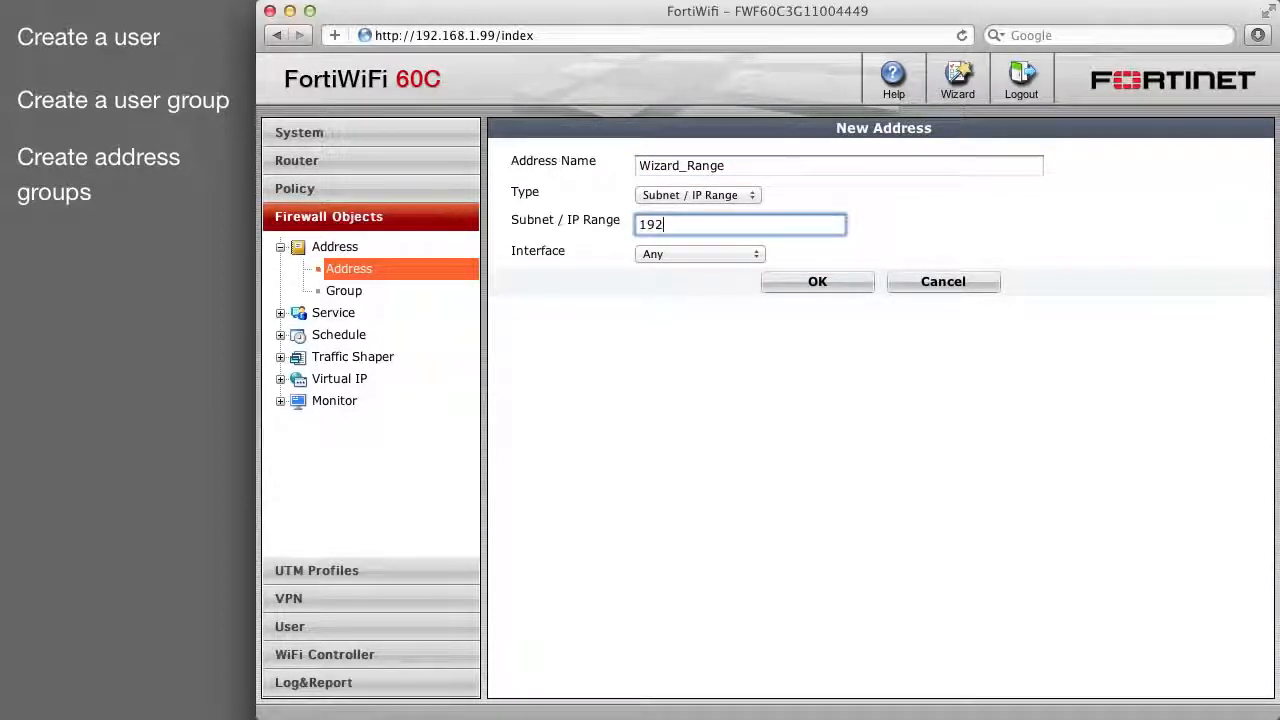
text(.168.1.[80-89])
click(818, 282)
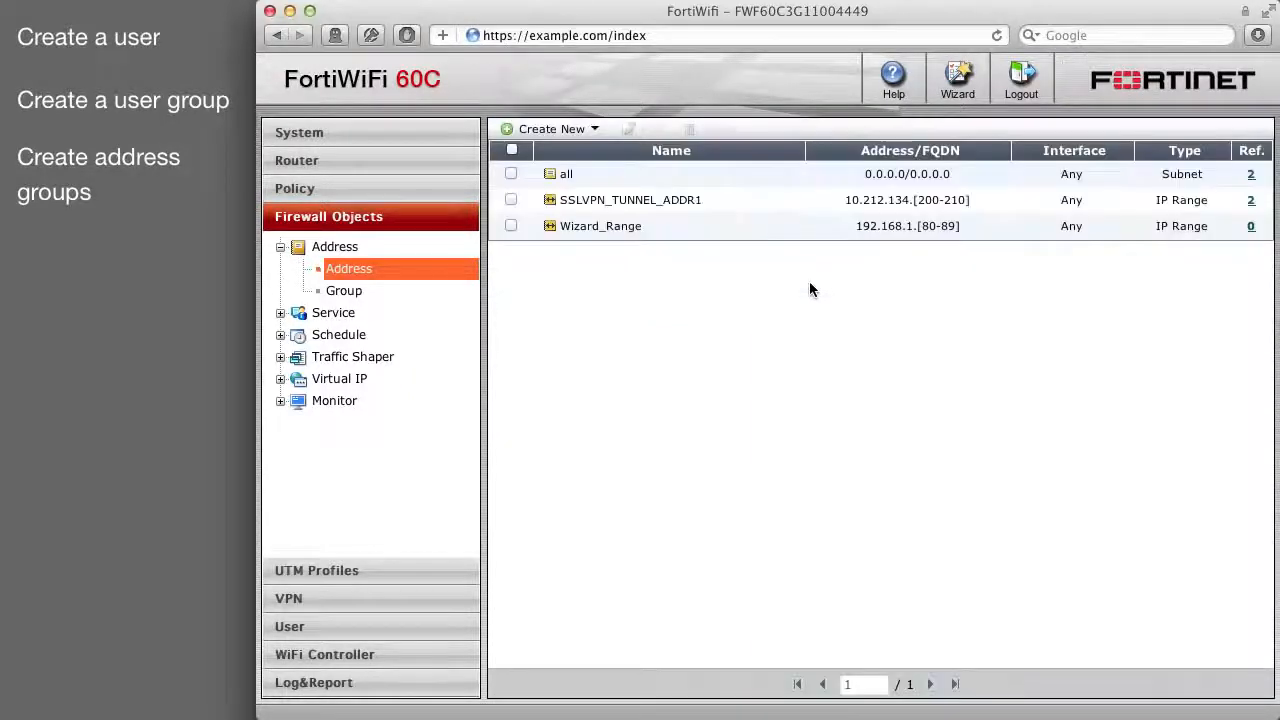
click(552, 130)
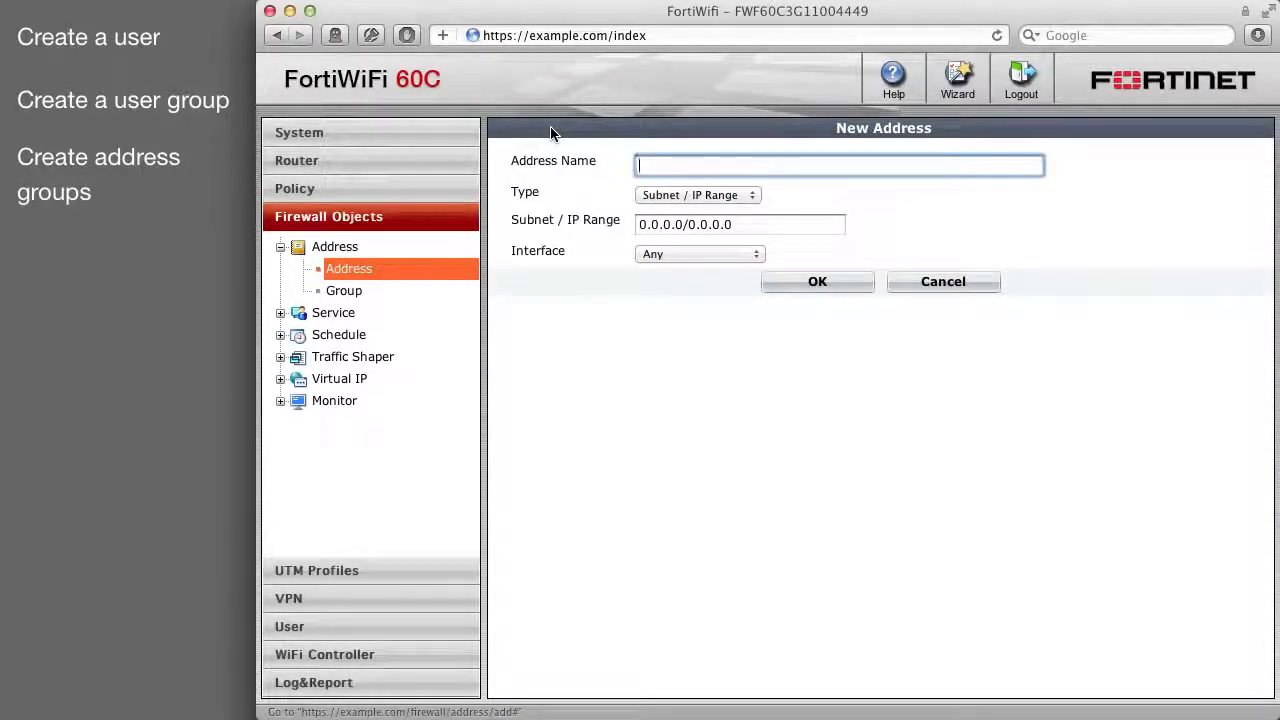
Save address Internal_Range as subnet 192.168.1.0/255.255.255.0.
text(Intern)
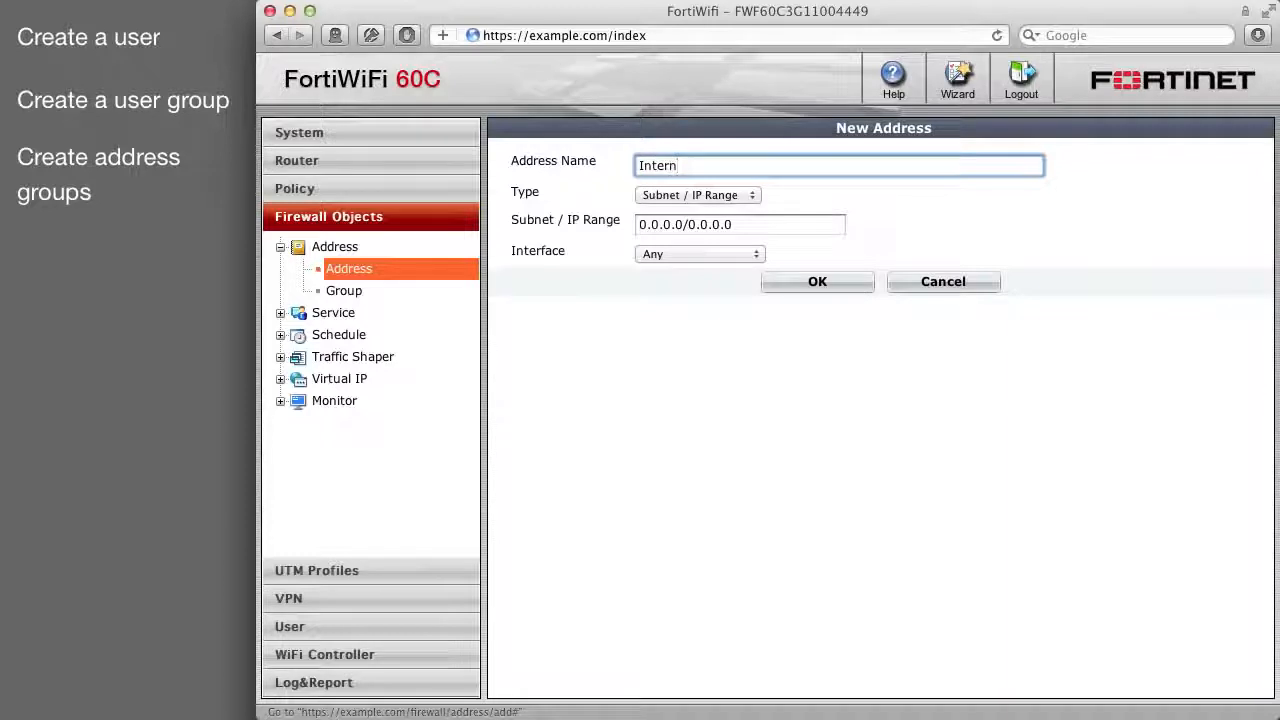
text(al_Range)
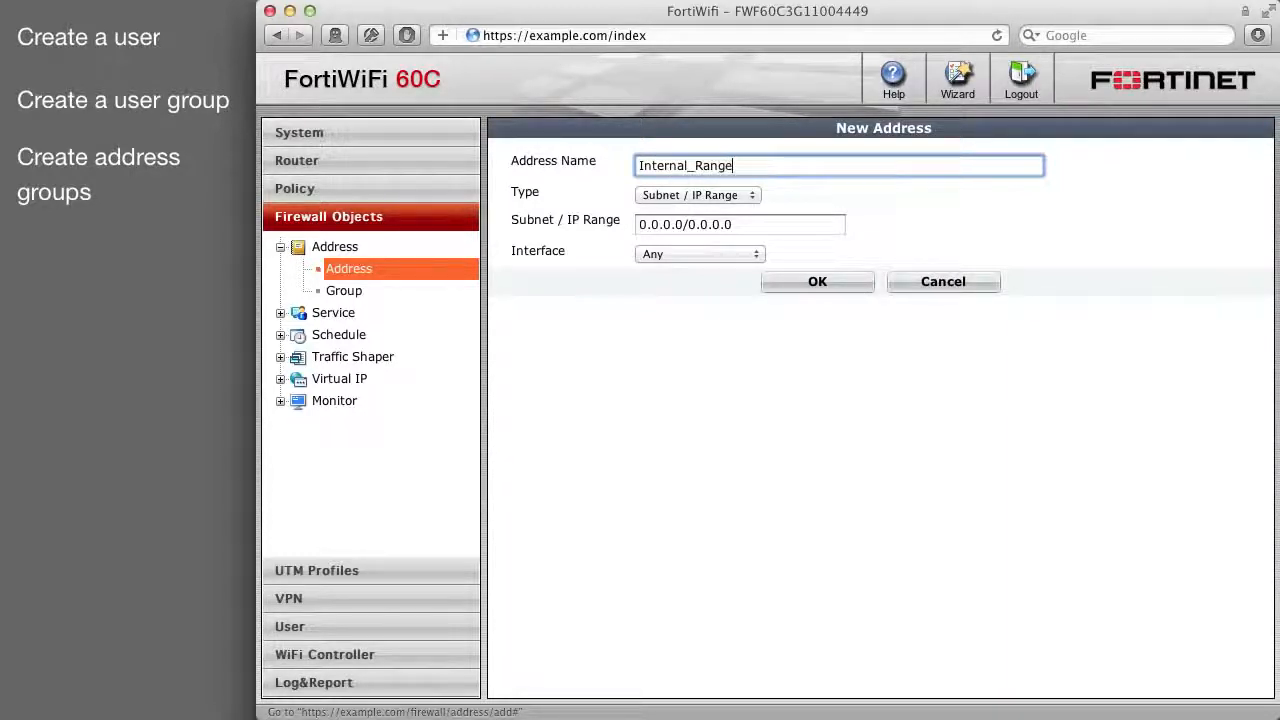
key(Tab)
key(Tab)
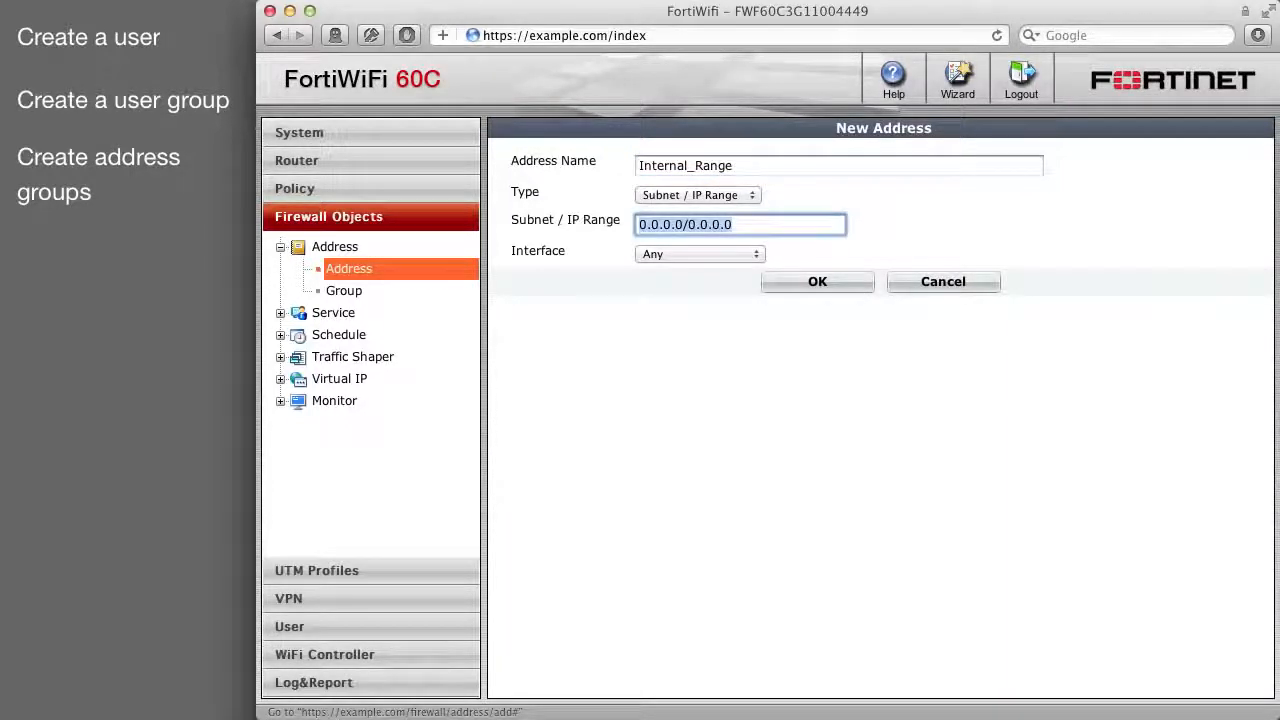
text(192.168.1.0)
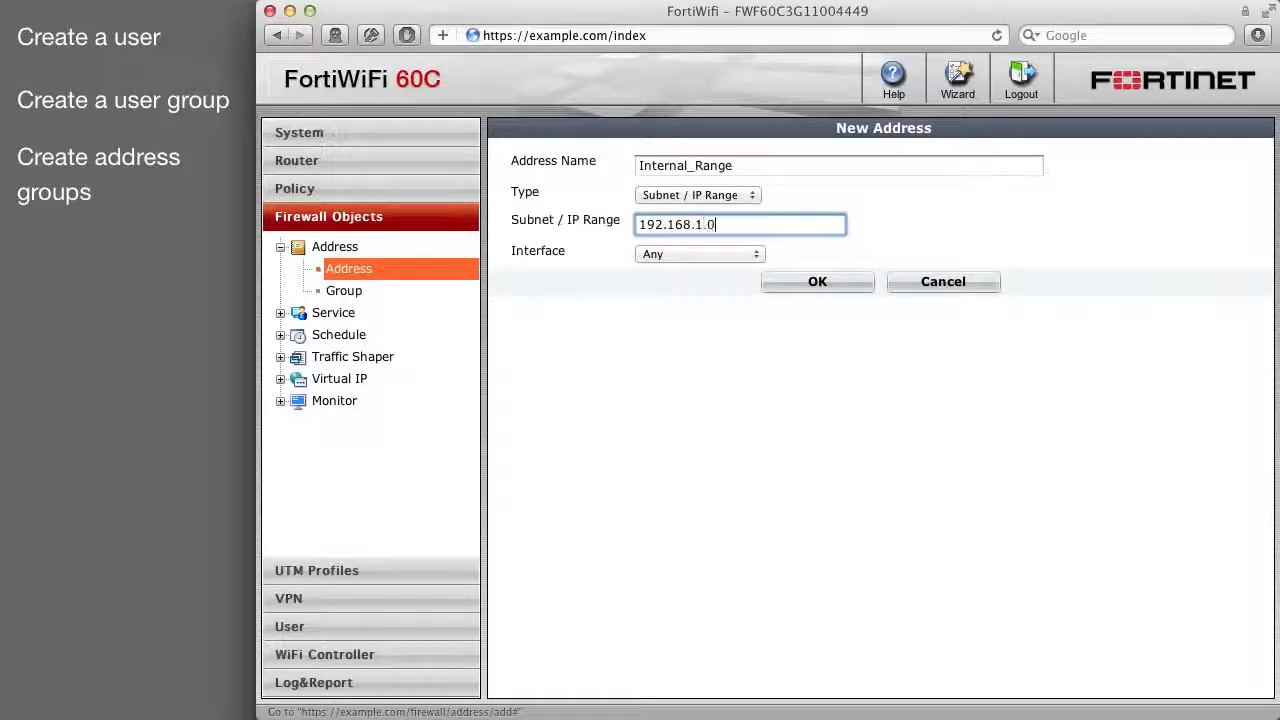
text(/255.255.255)
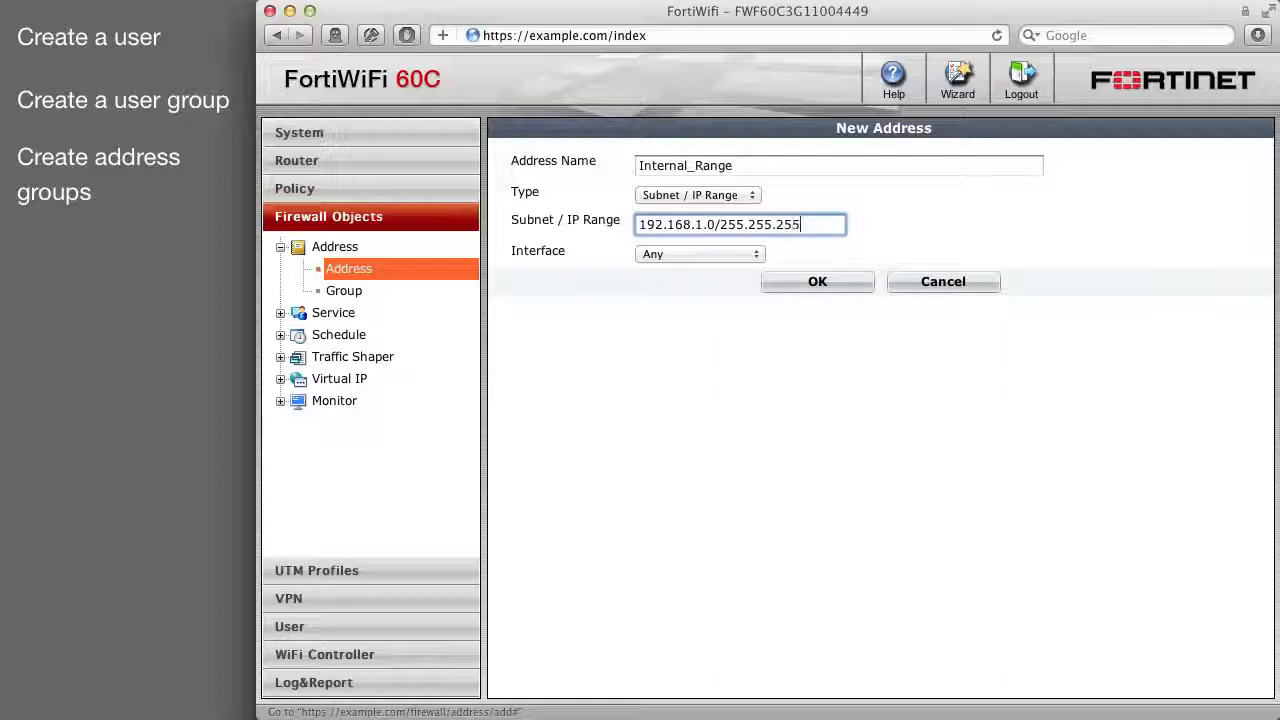
text(.0)
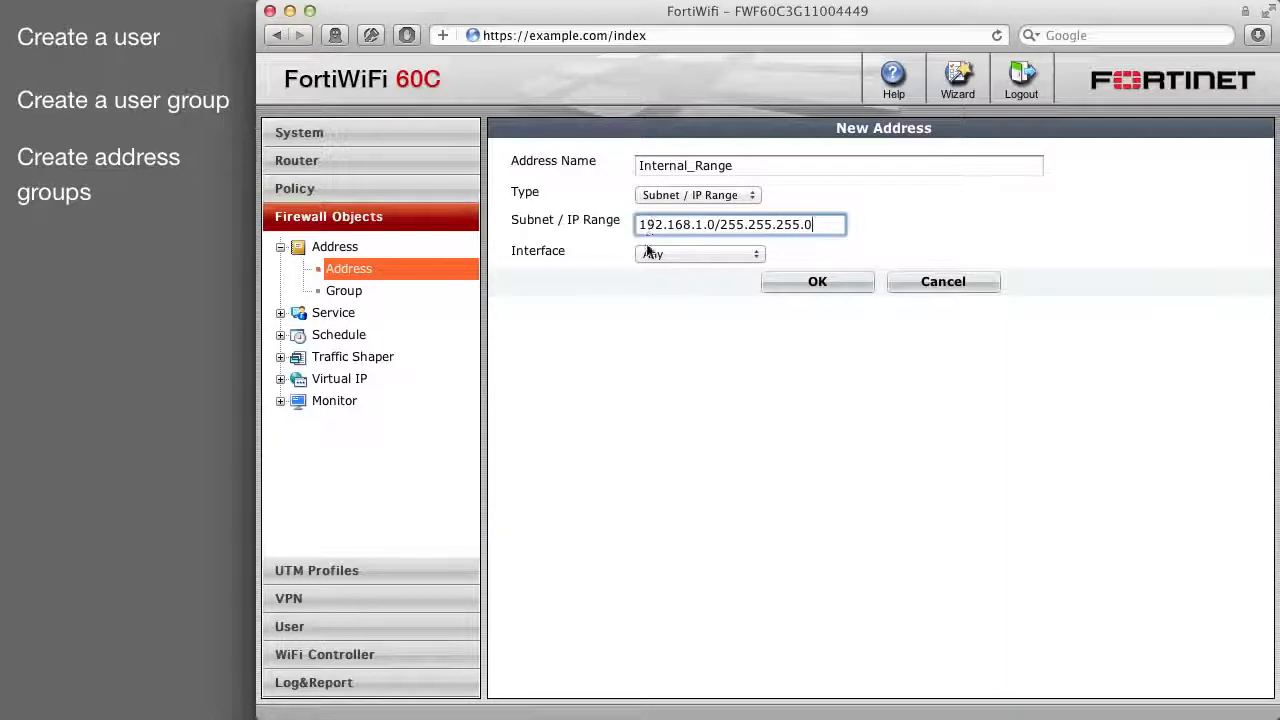
click(818, 283)
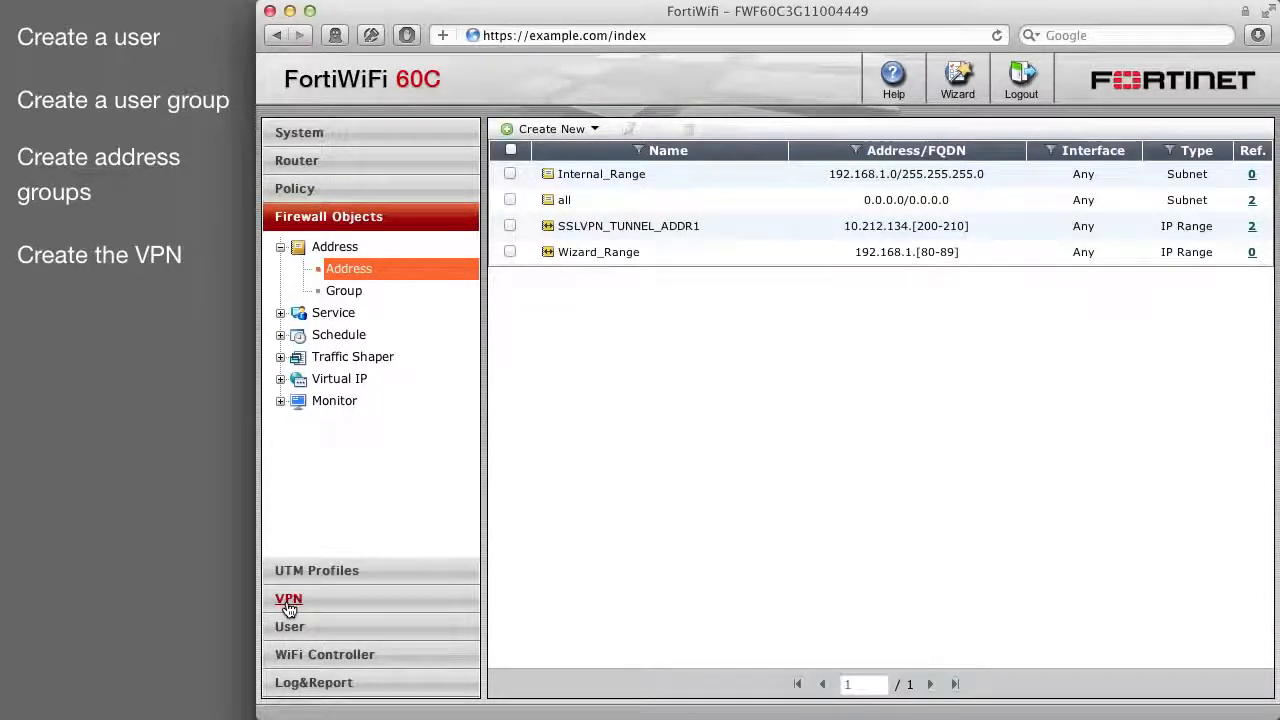
click(291, 600)
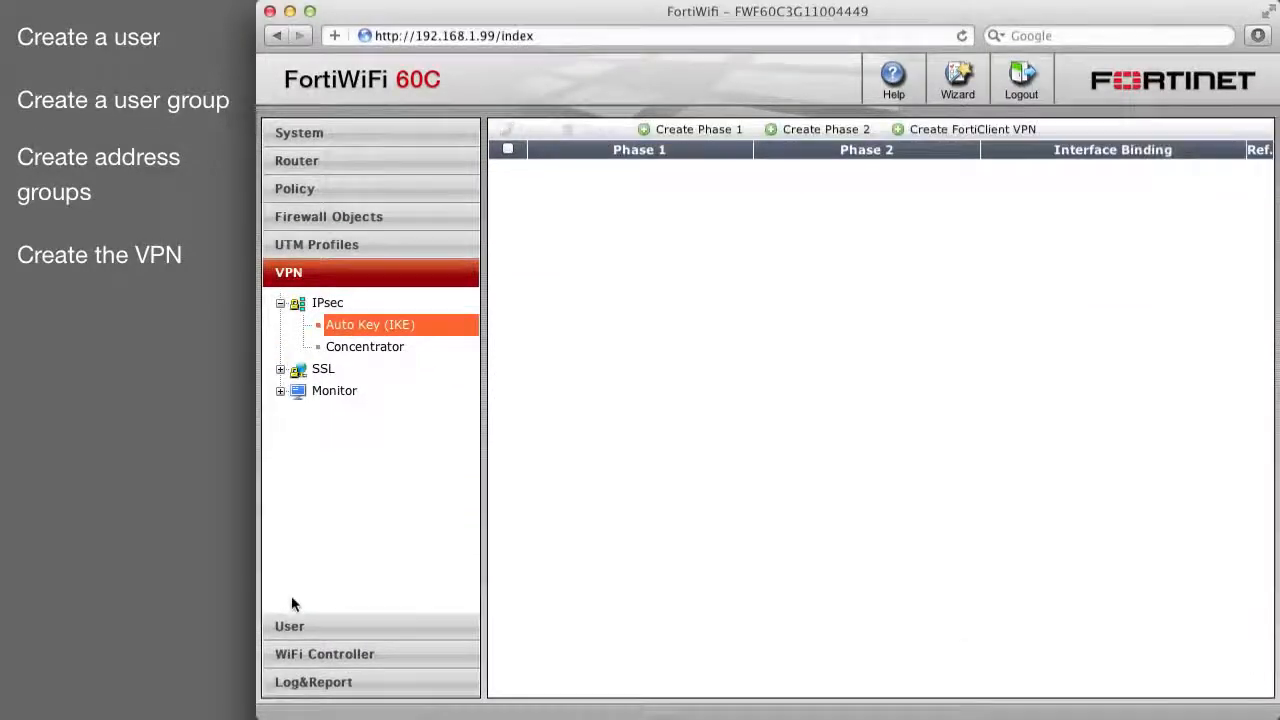
Start FortiClient VPN Wiz on wan1 with a pre-shared key and user group Wizard_users.
click(955, 131)
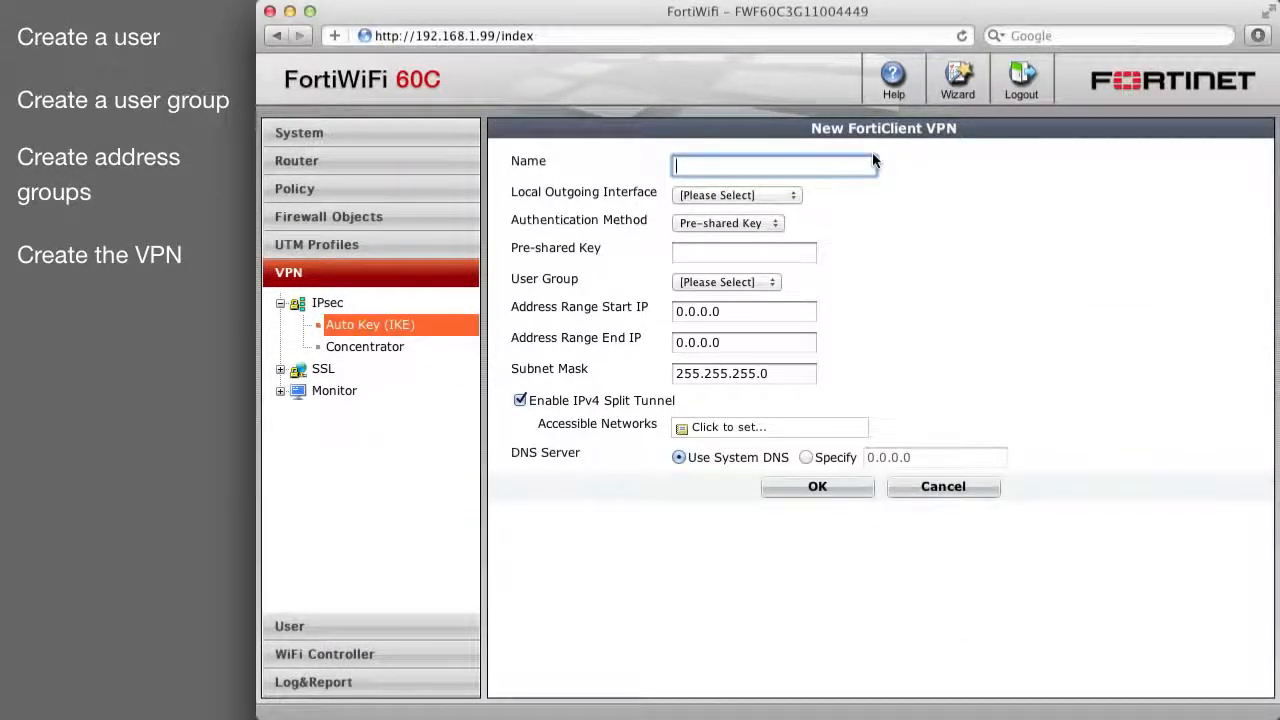
text(Wiz)
key(Tab)
click(759, 194)
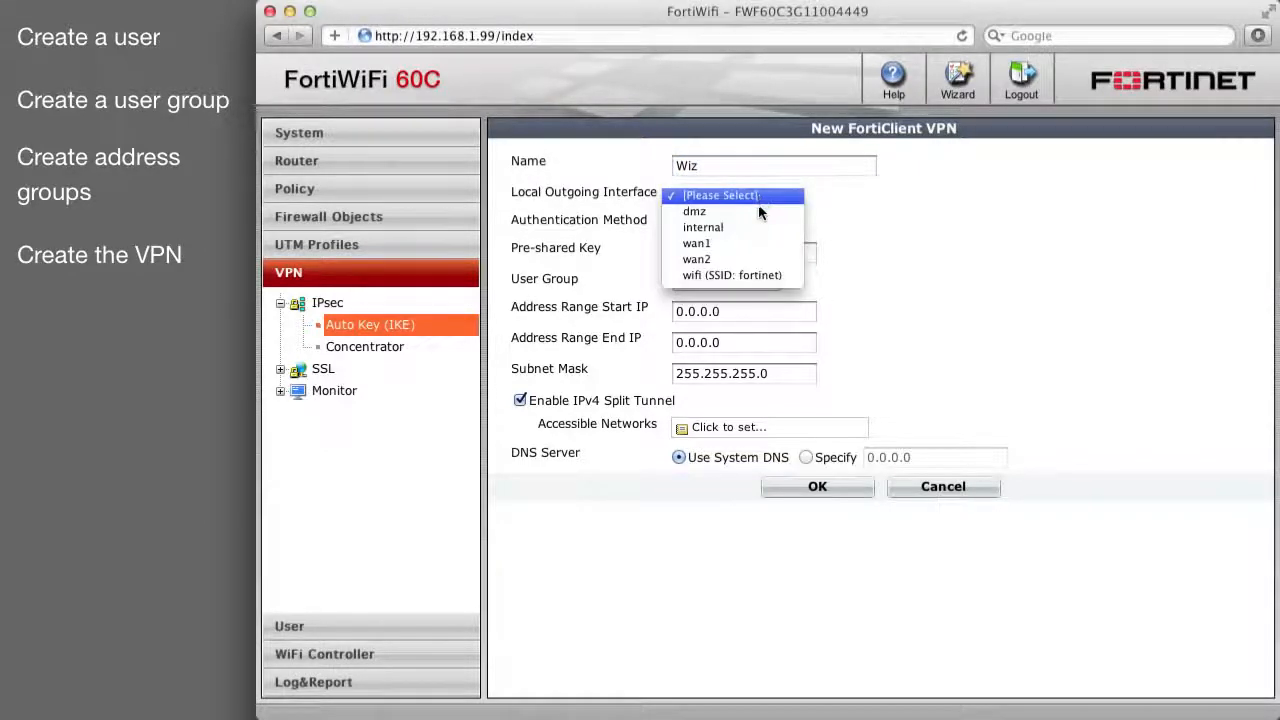
click(756, 245)
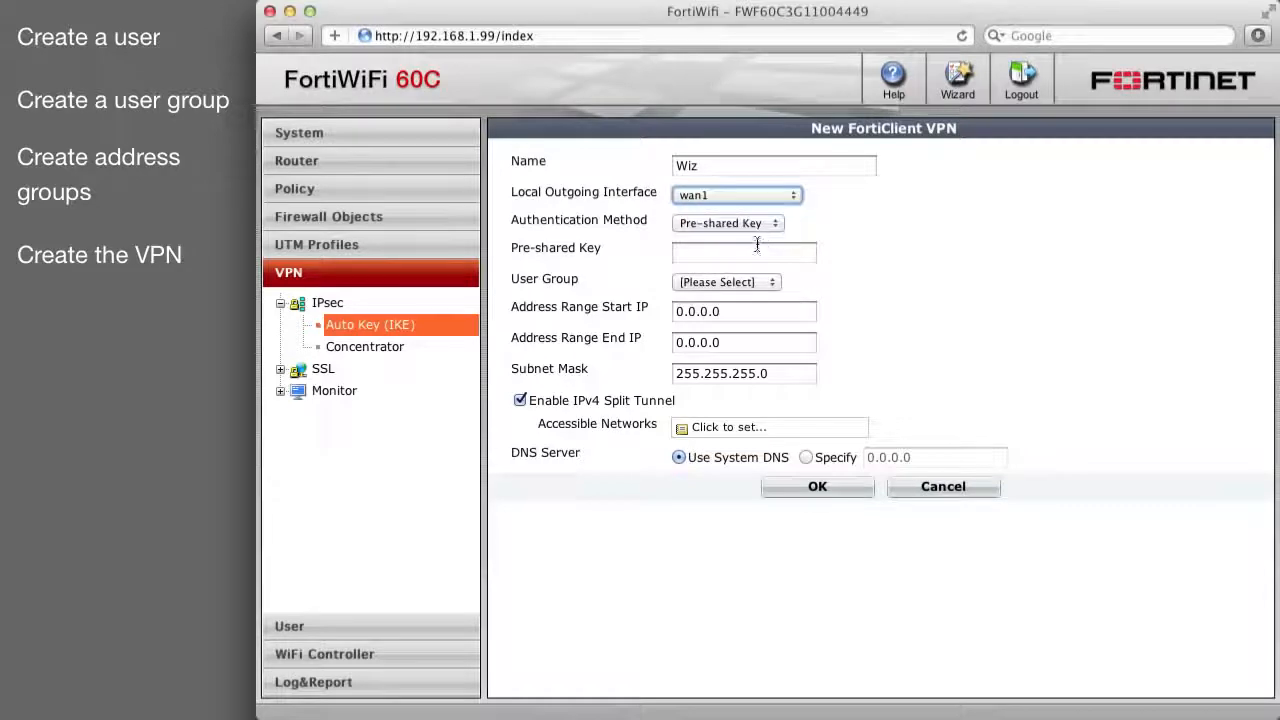
click(757, 252)
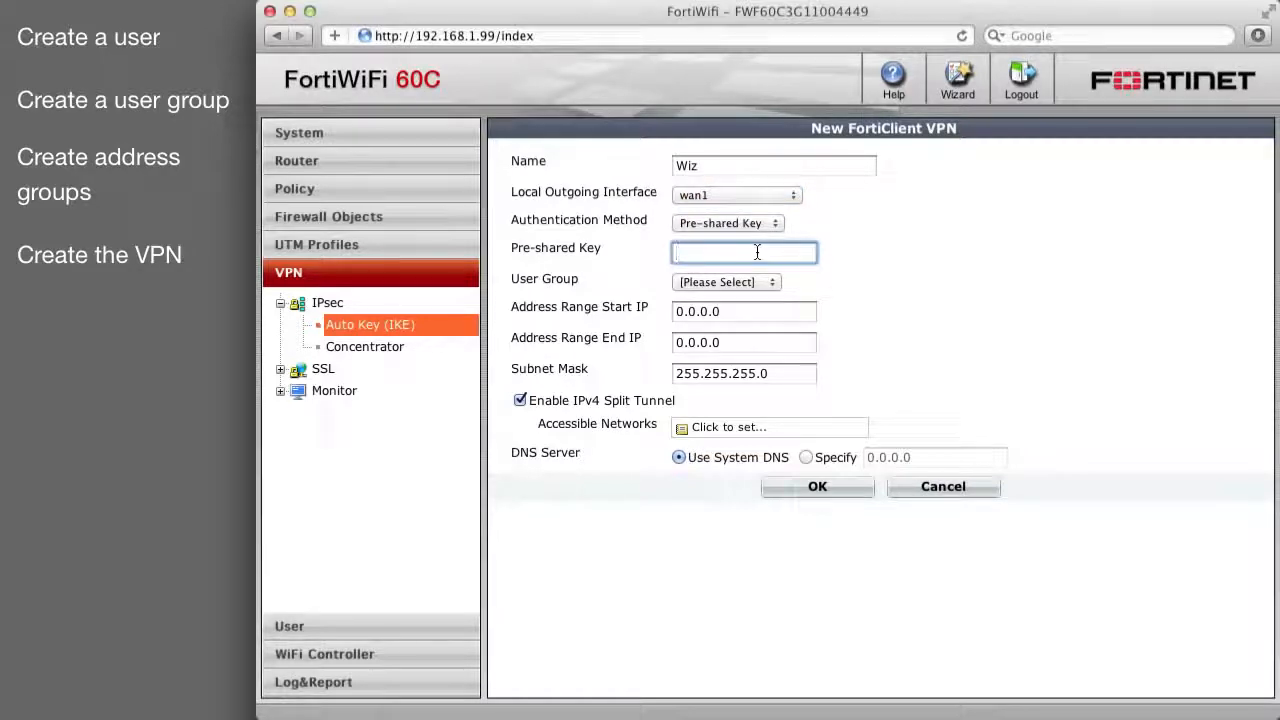
text(•••••••••••)
click(757, 281)
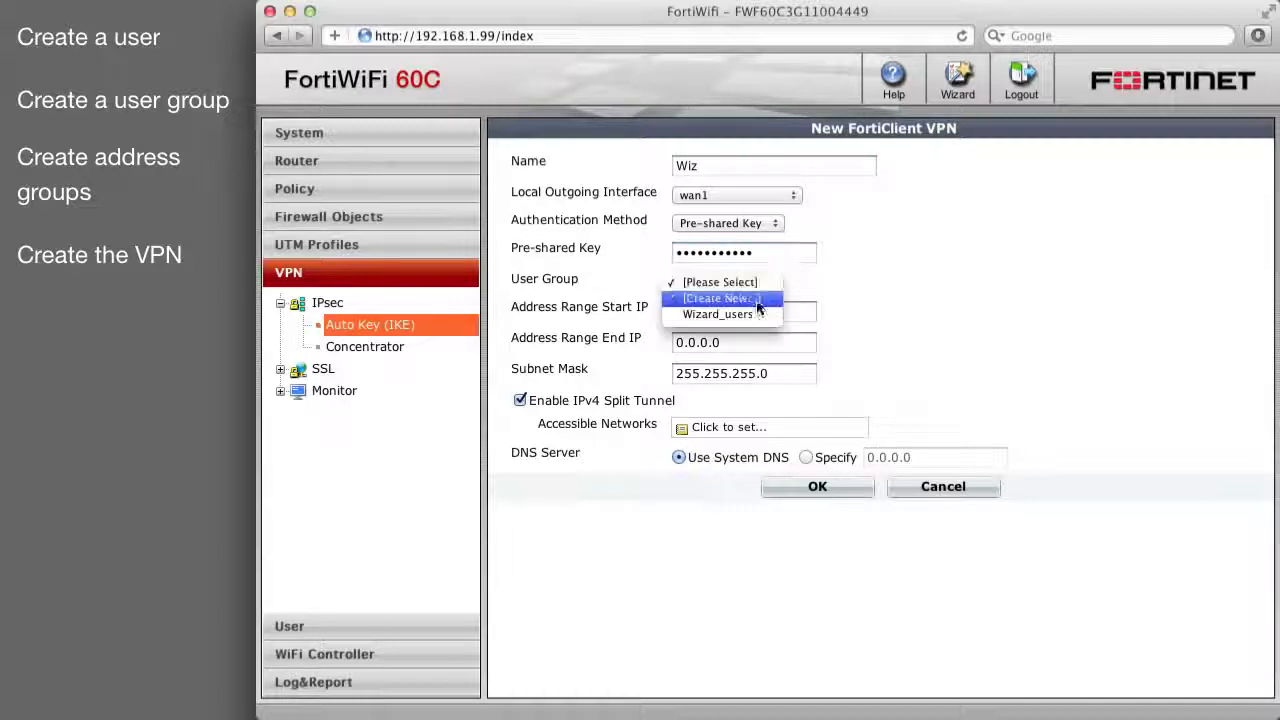
click(757, 312)
Set client range 192.168.1.80–192.168.1.89, disable IPv4 split tunnelling, and save the VPN.
key(Tab)
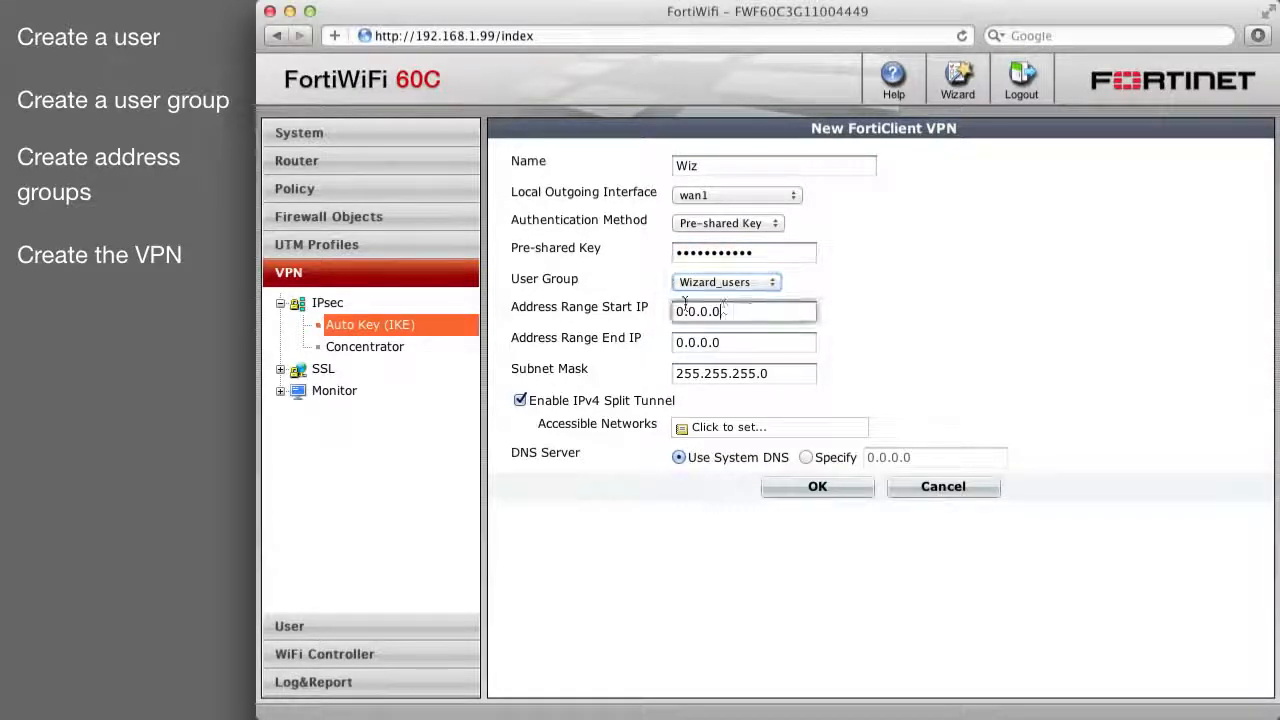
text(192.166)
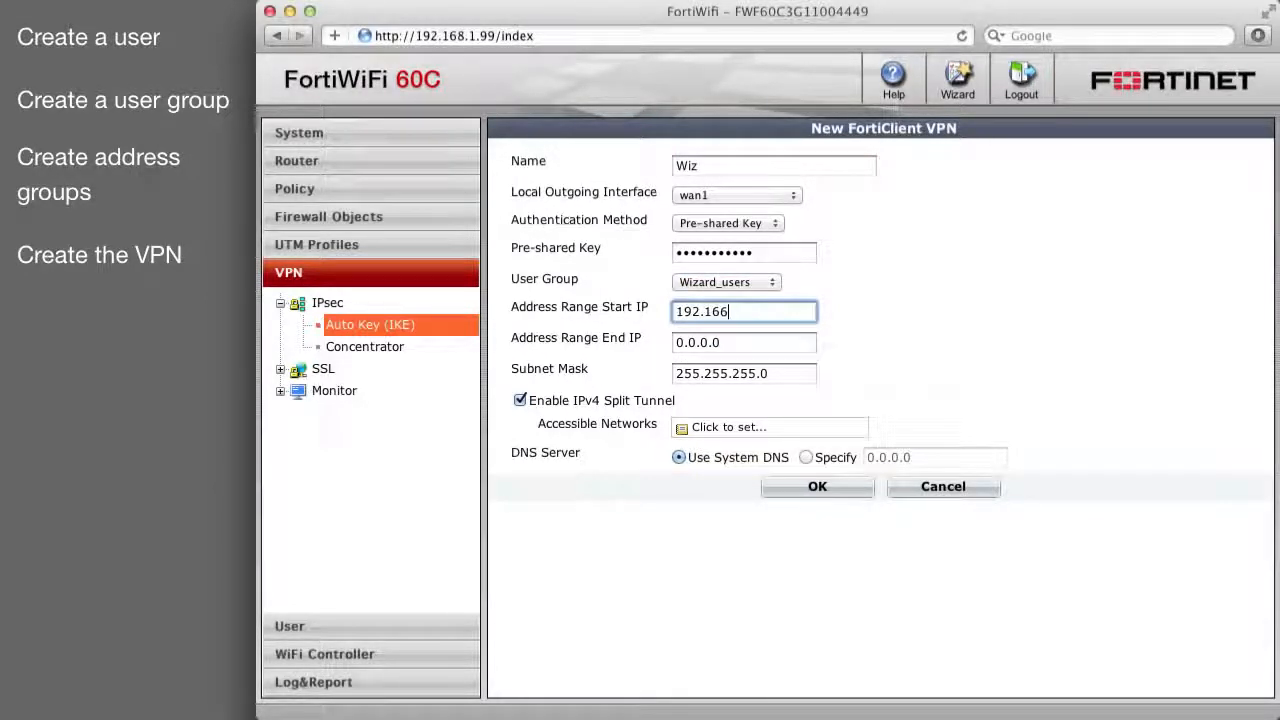
key(BackSpace)
text(8.1.80)
key(Tab)
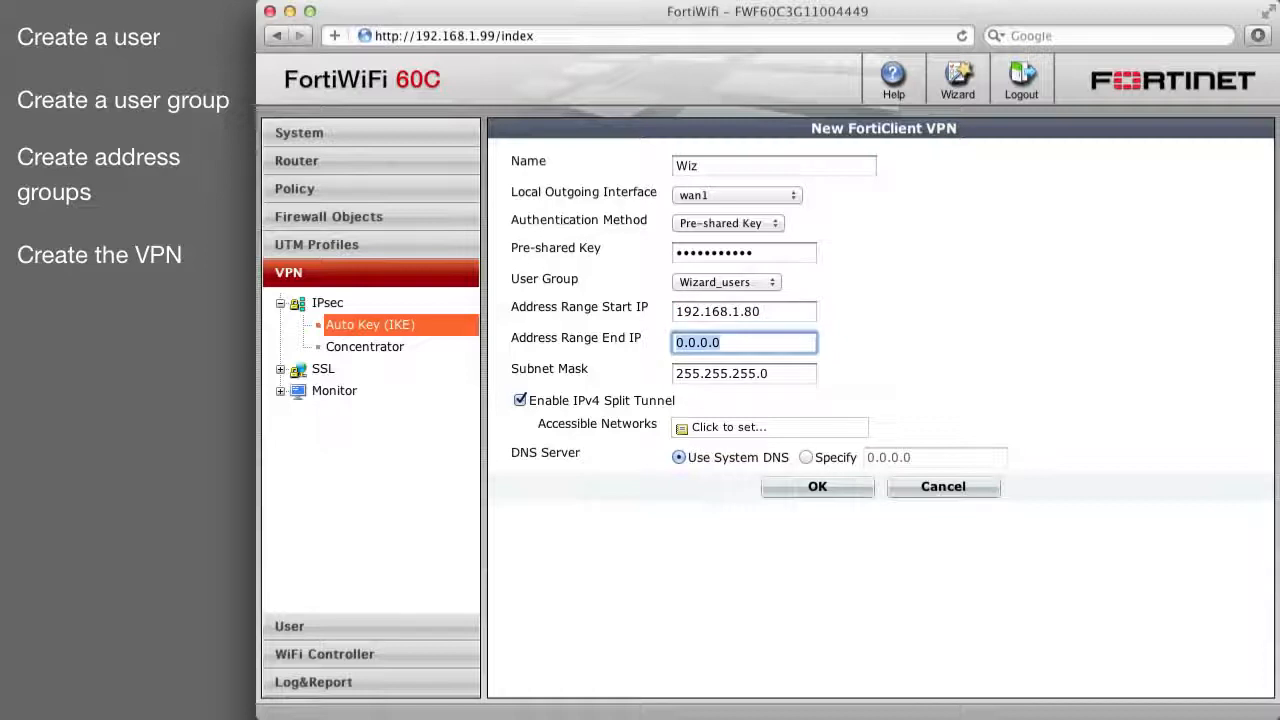
text(192.168.1.89)
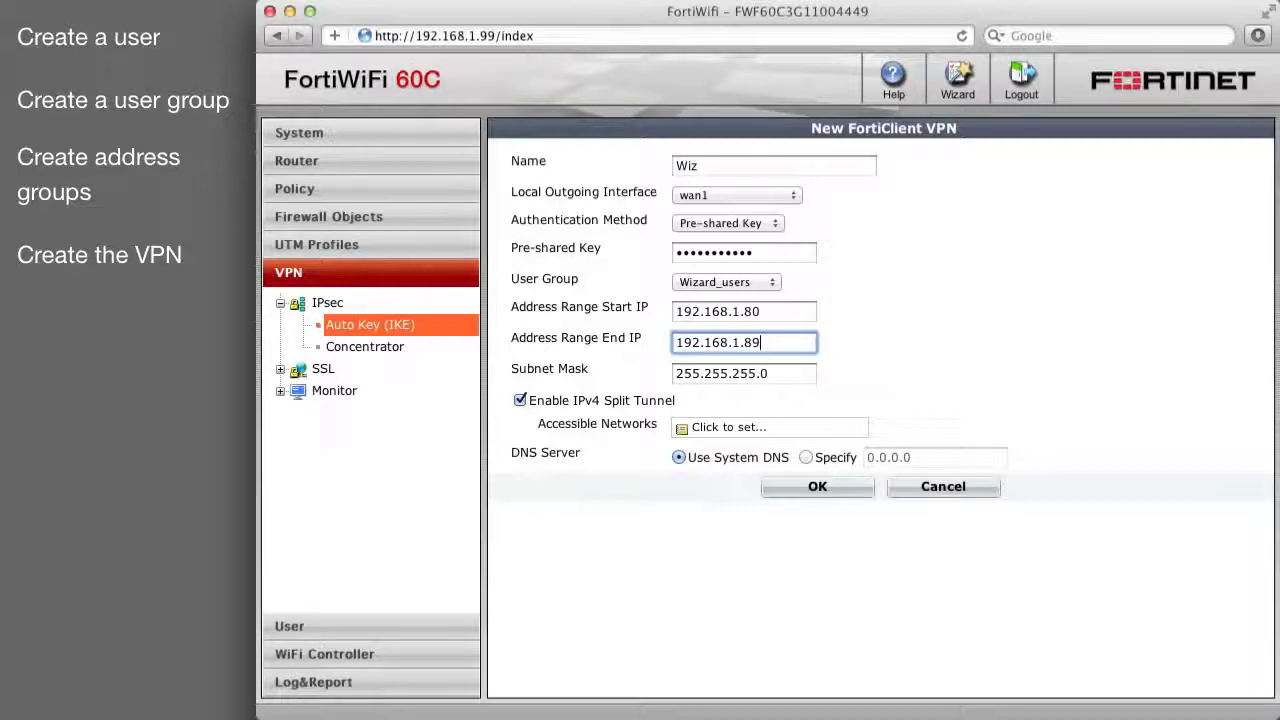
click(520, 401)
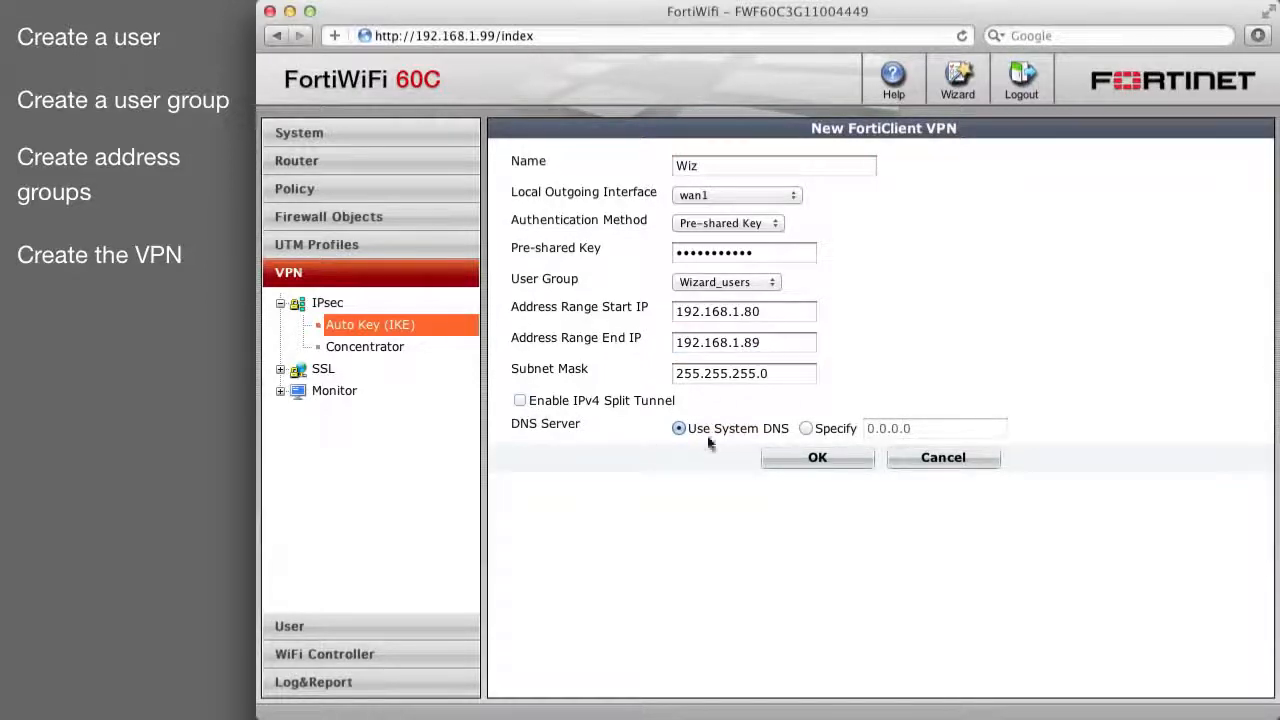
click(812, 458)
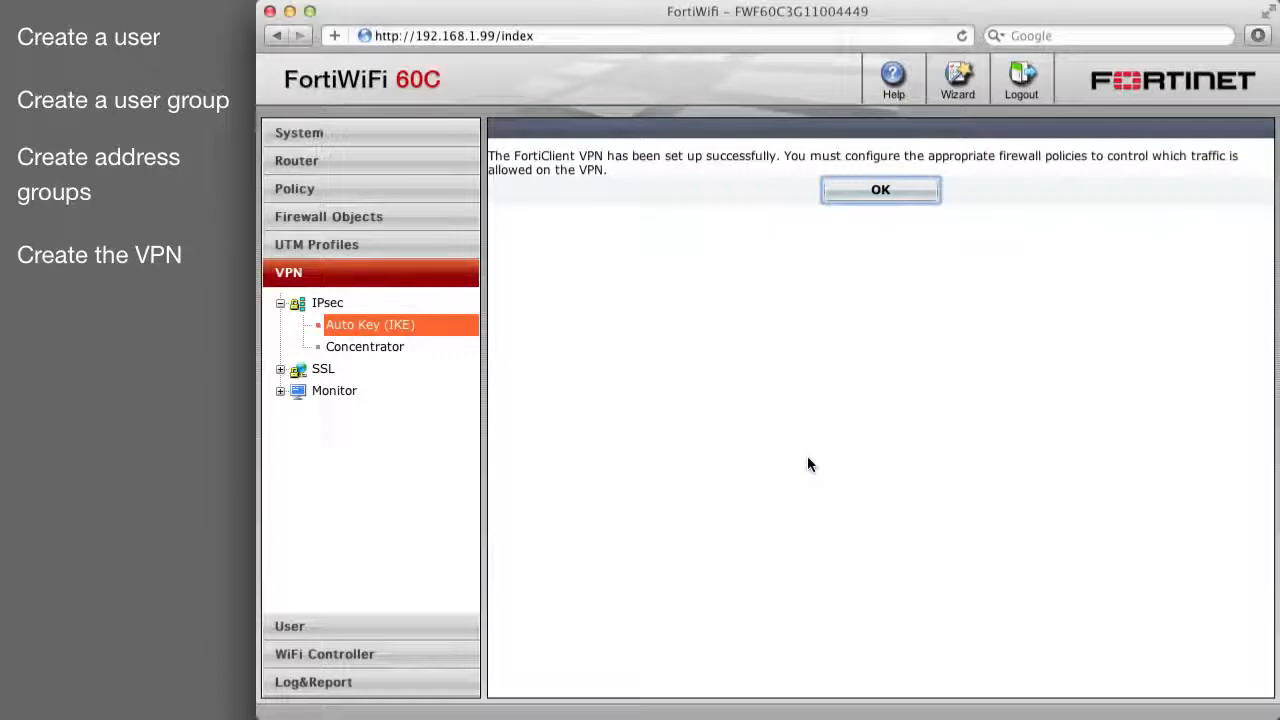
click(845, 189)
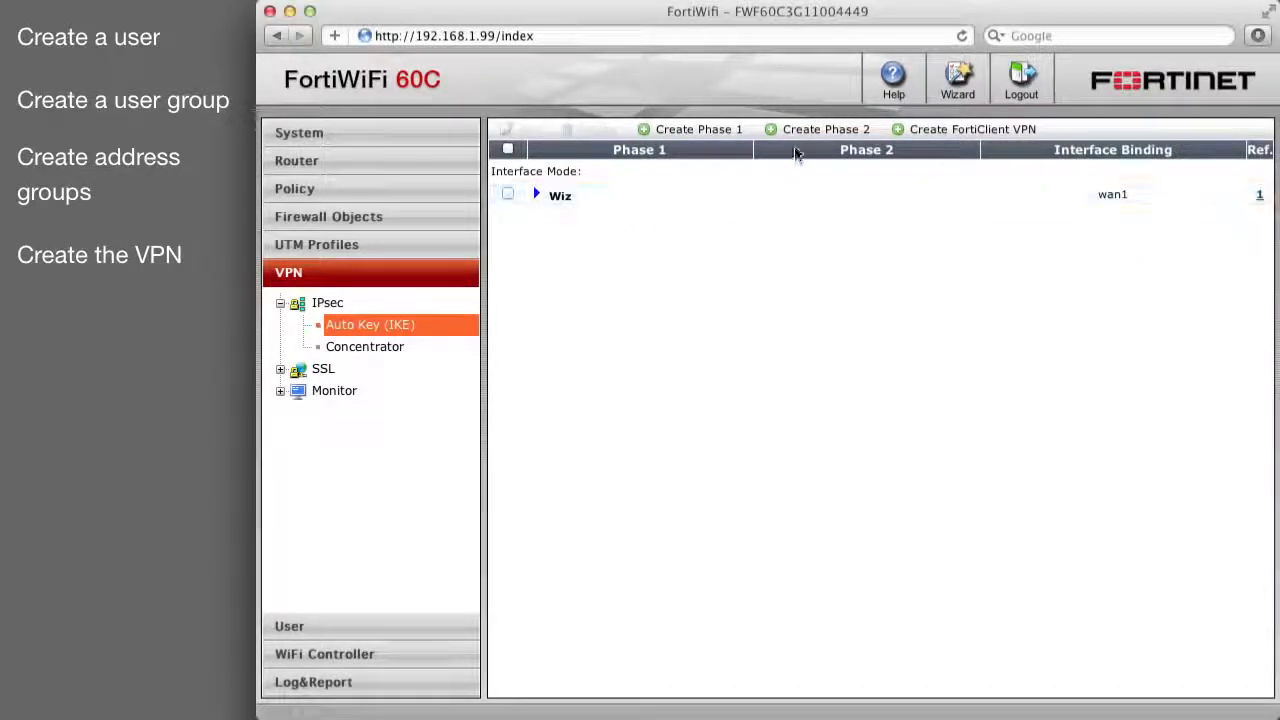
Add Phase 2 entry Wiz2 attached to the Wiz Phase 1 tunnel.
click(797, 130)
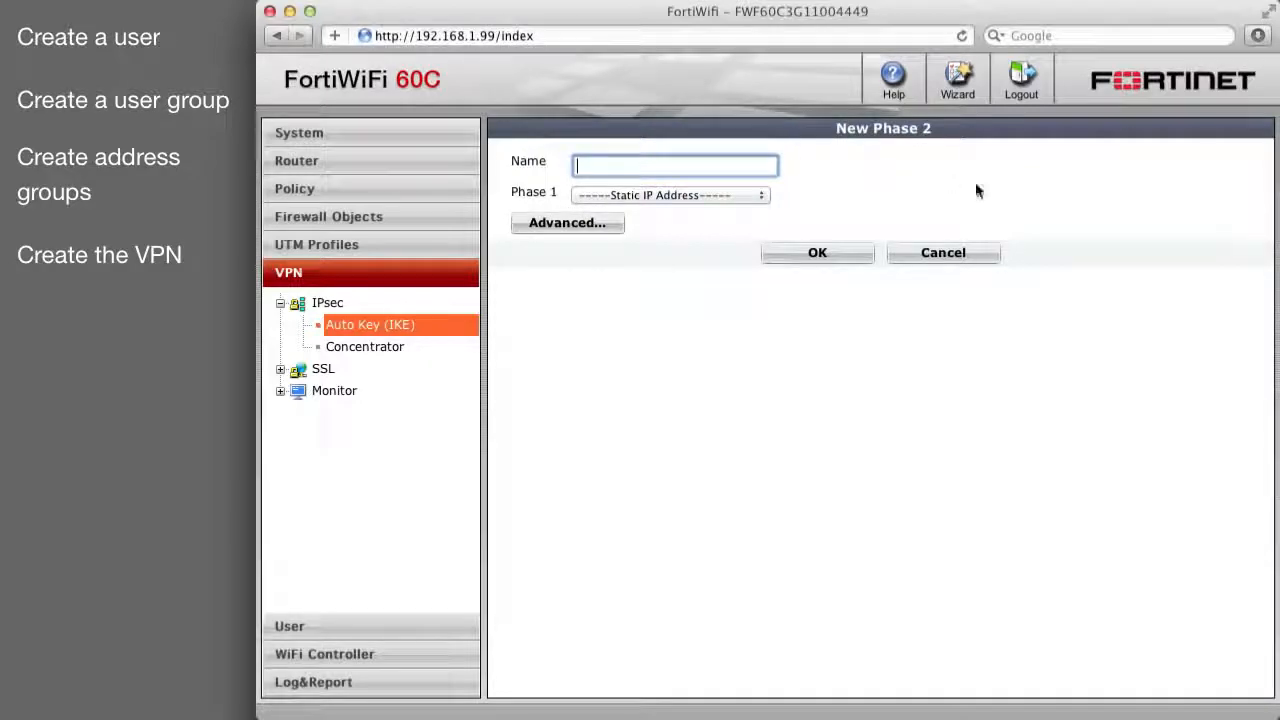
text(Wiz2)
click(752, 195)
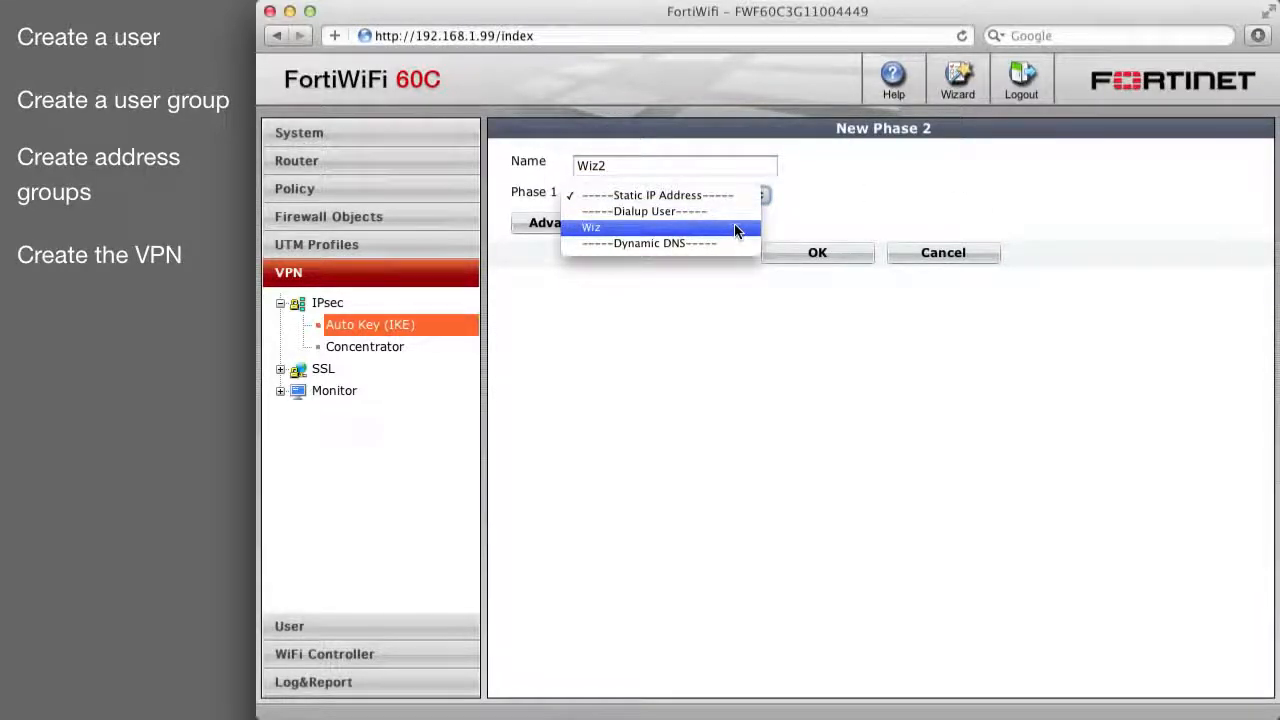
click(735, 228)
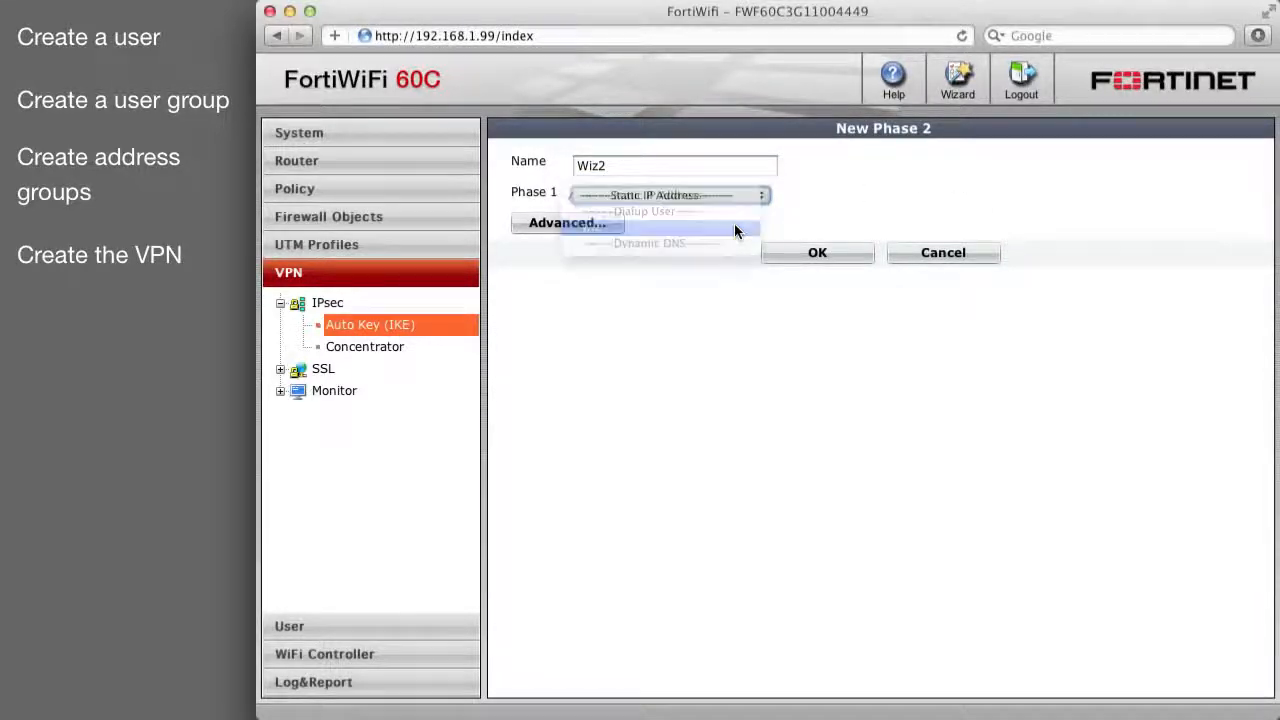
click(791, 255)
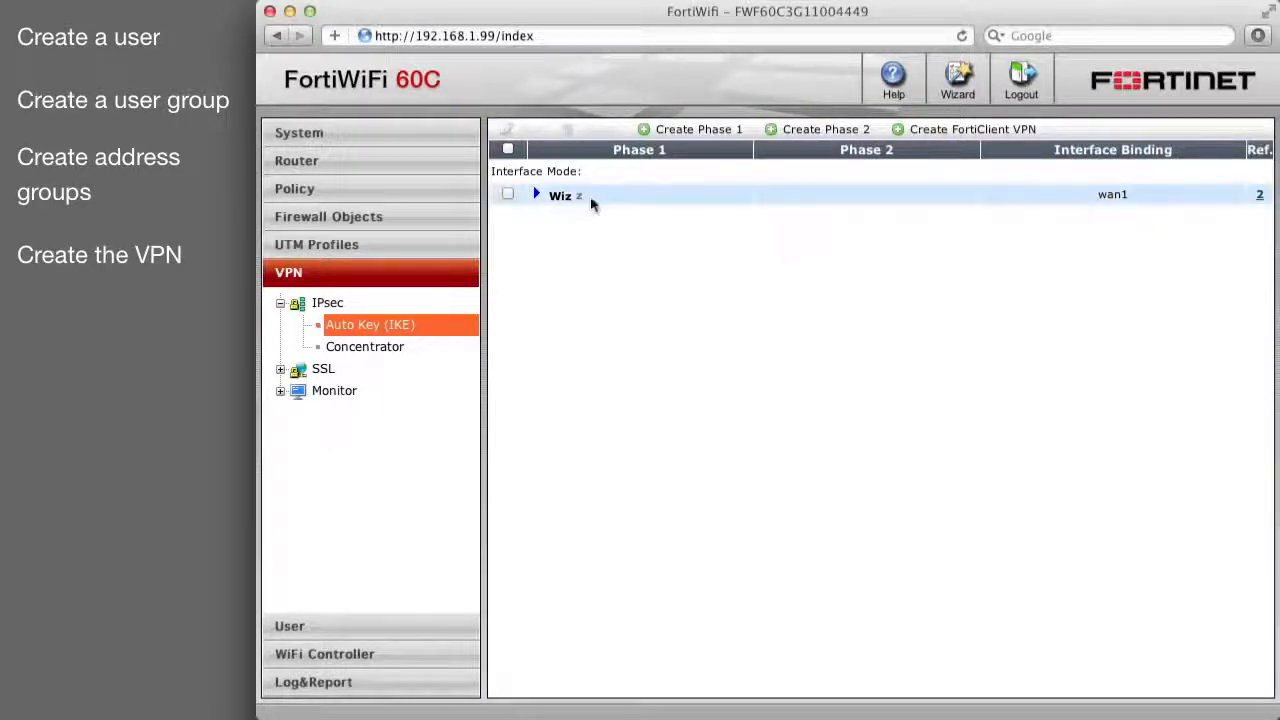
click(537, 194)
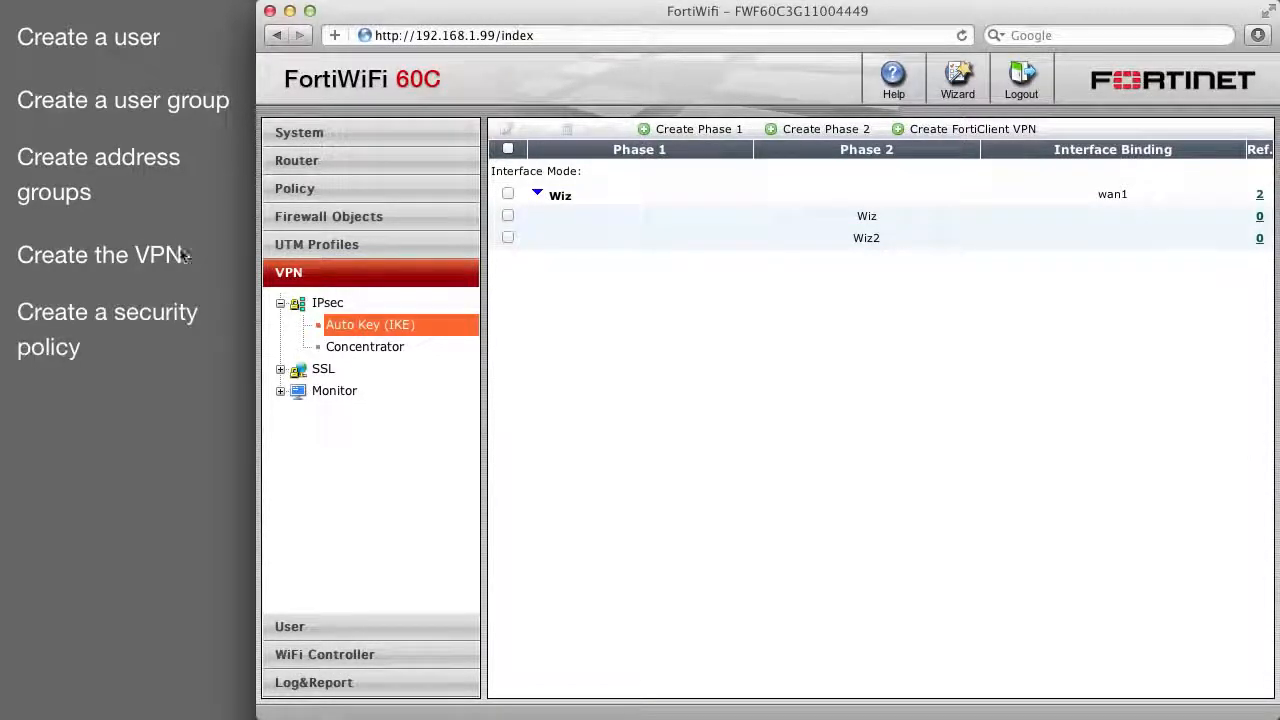
click(309, 193)
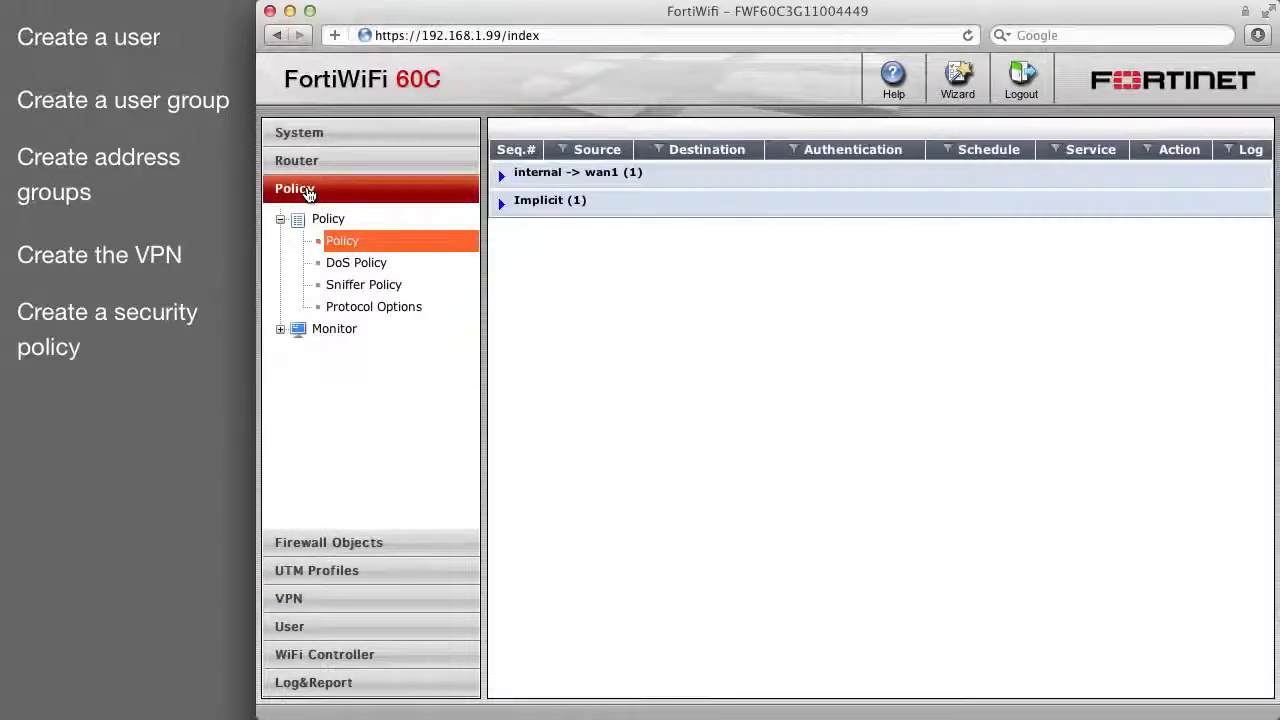
Set the new policy's source to interface Wiz with address Wizard_Range.
click(571, 127)
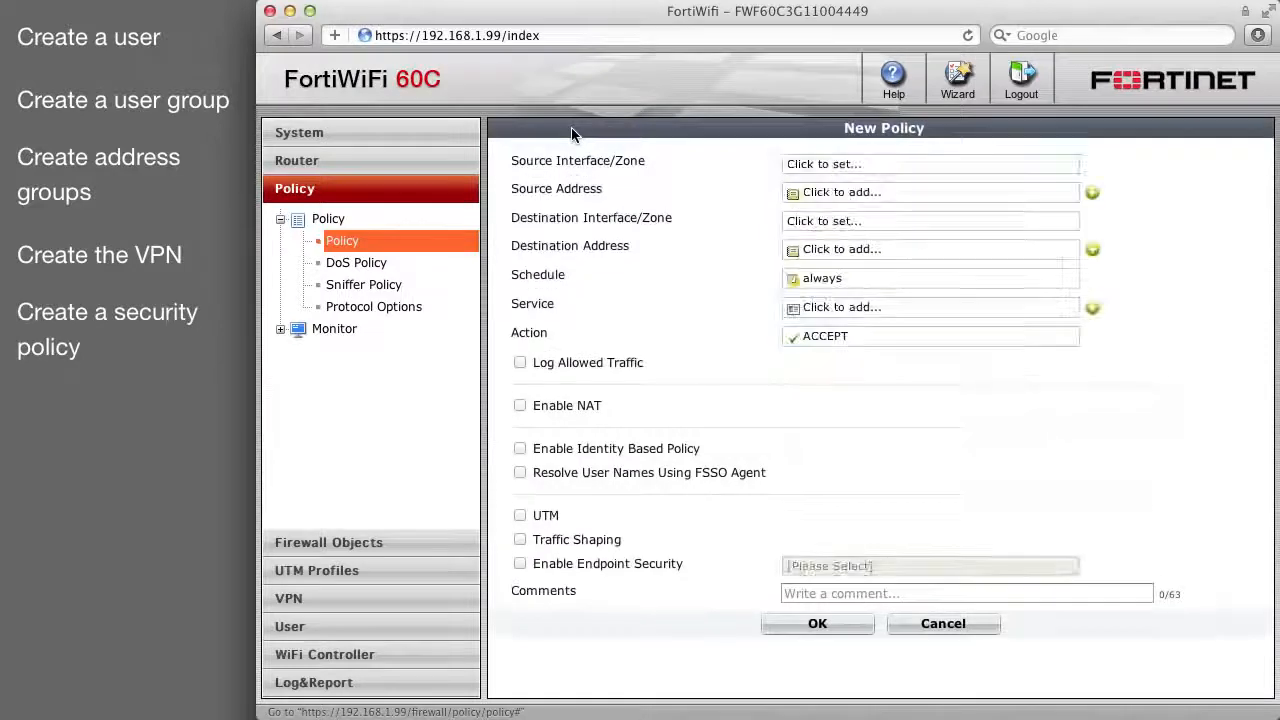
click(820, 164)
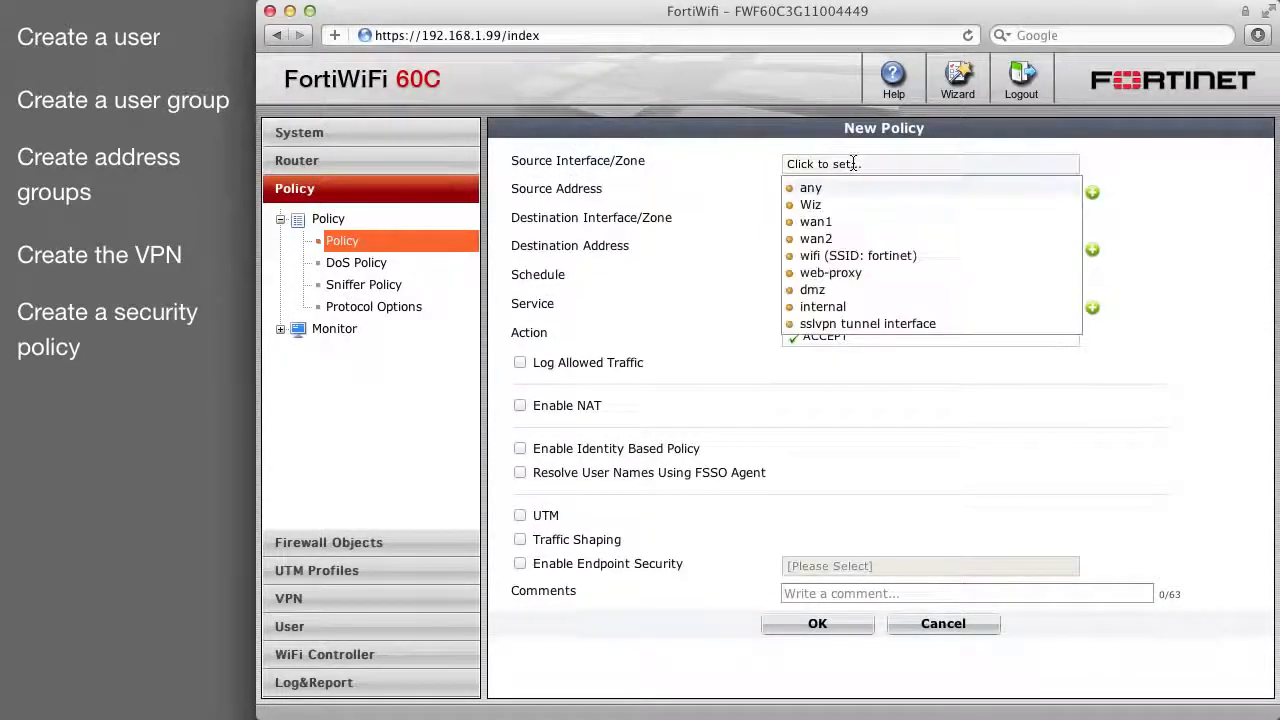
click(812, 205)
click(816, 192)
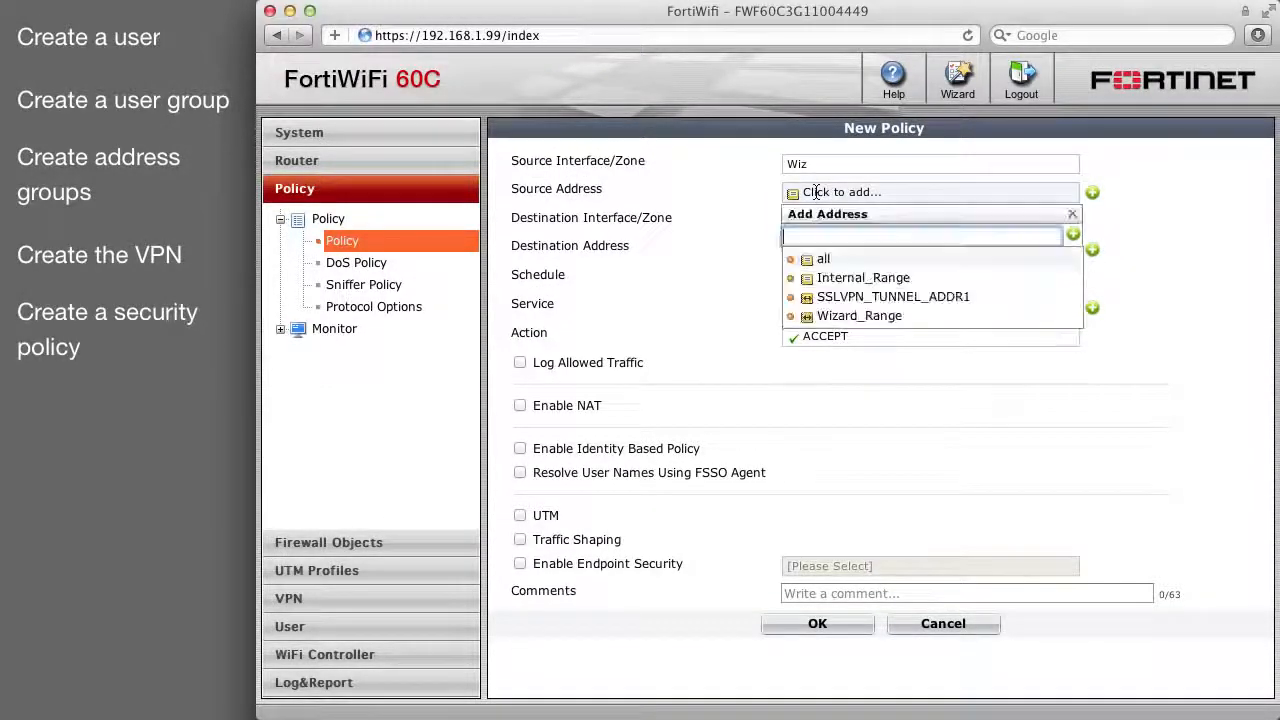
click(830, 316)
Target internal / Internal_Range with ANY service, log allowed traffic, and save the policy.
click(822, 220)
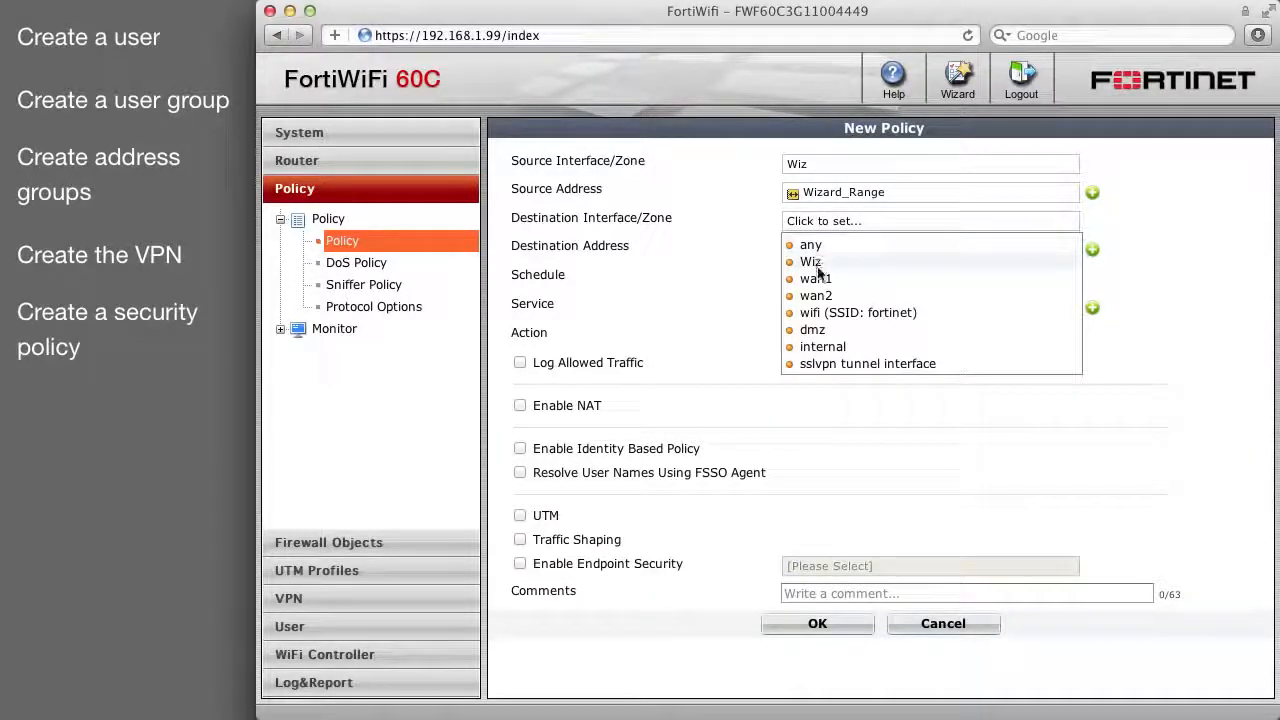
click(823, 347)
click(827, 248)
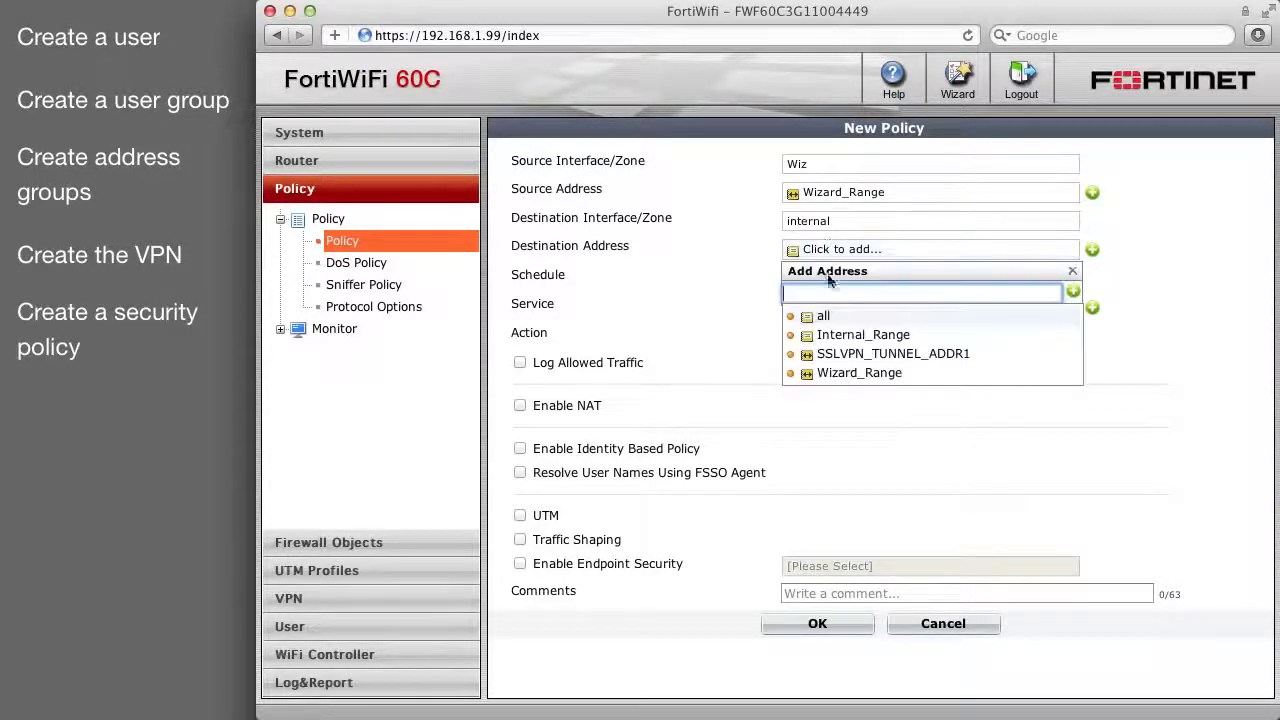
click(824, 334)
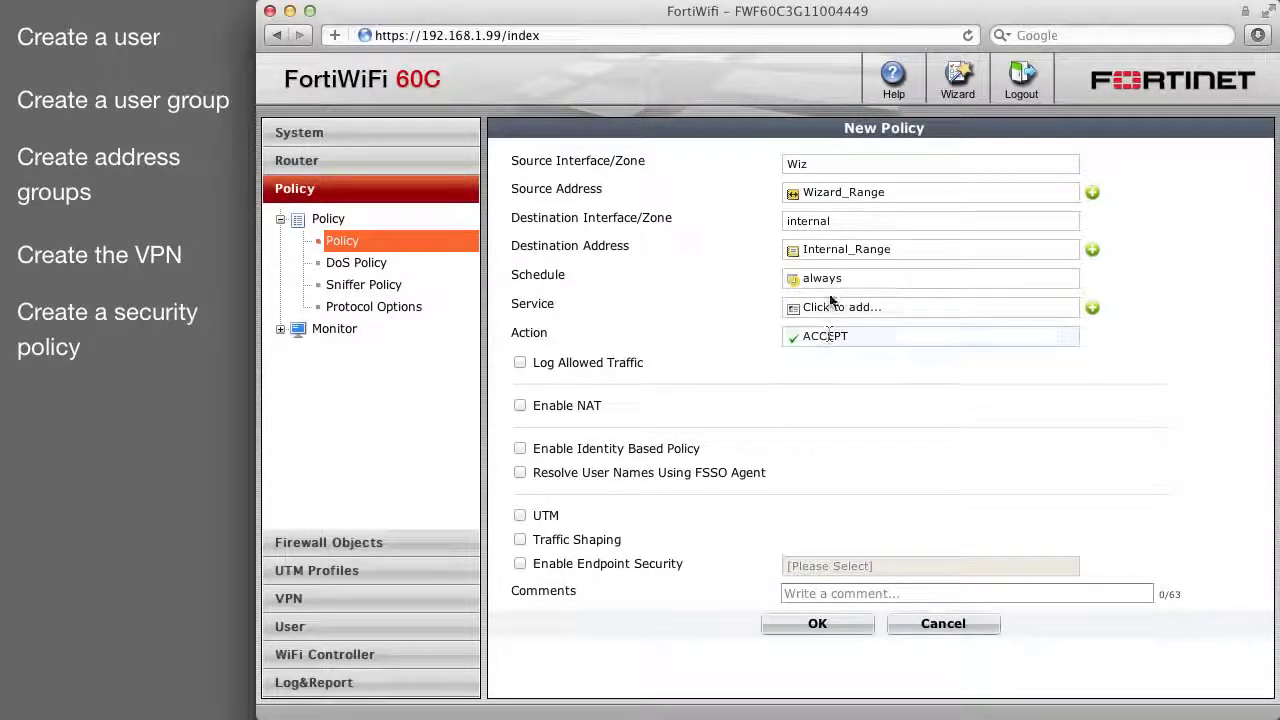
click(826, 307)
click(829, 411)
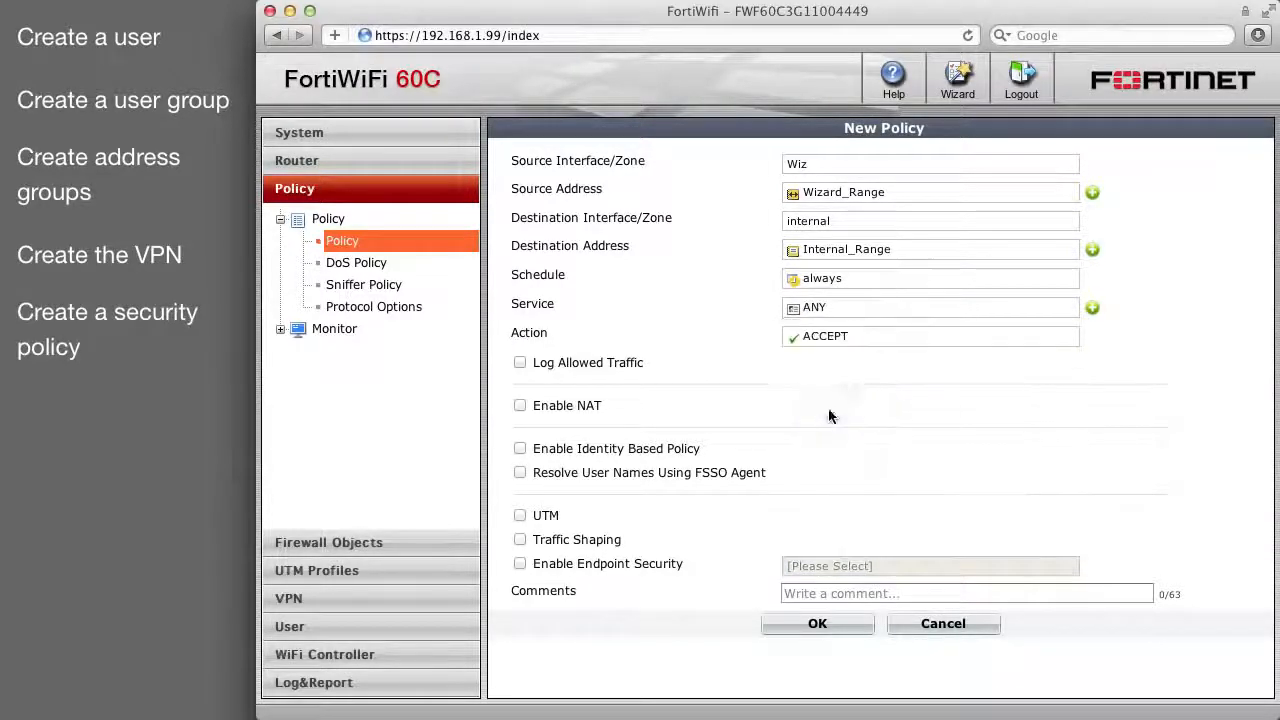
click(520, 362)
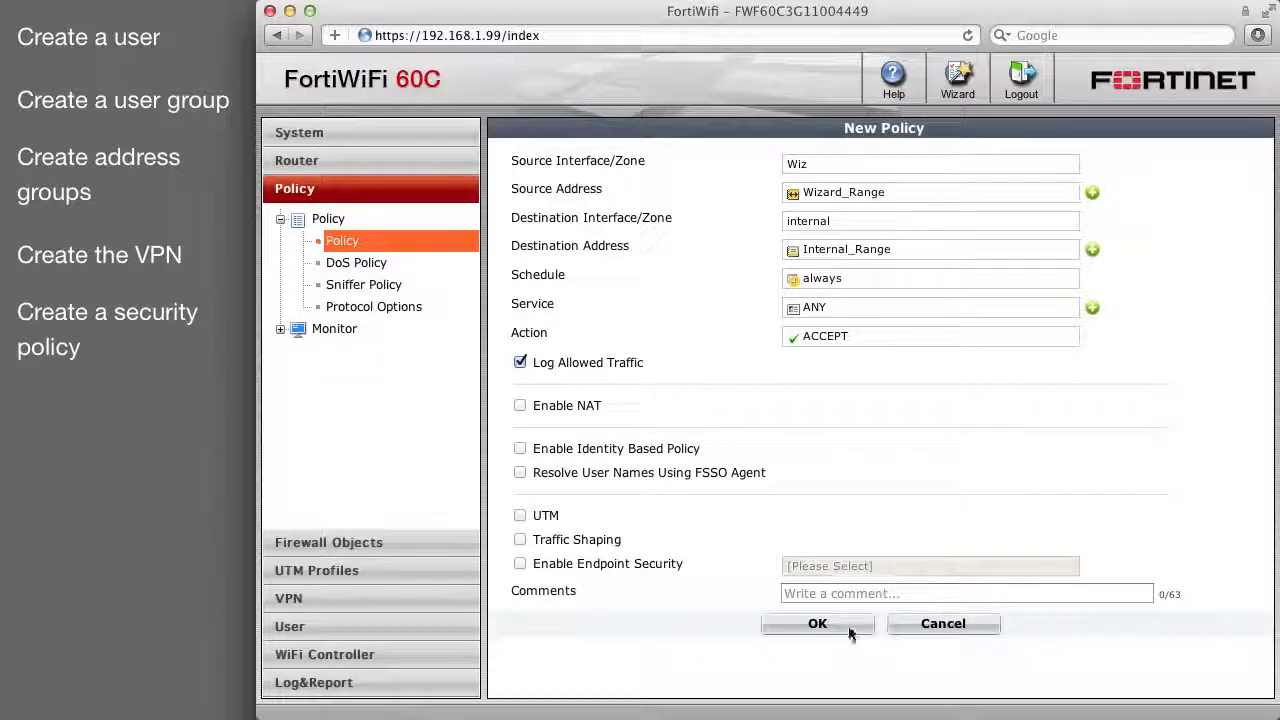
click(817, 624)
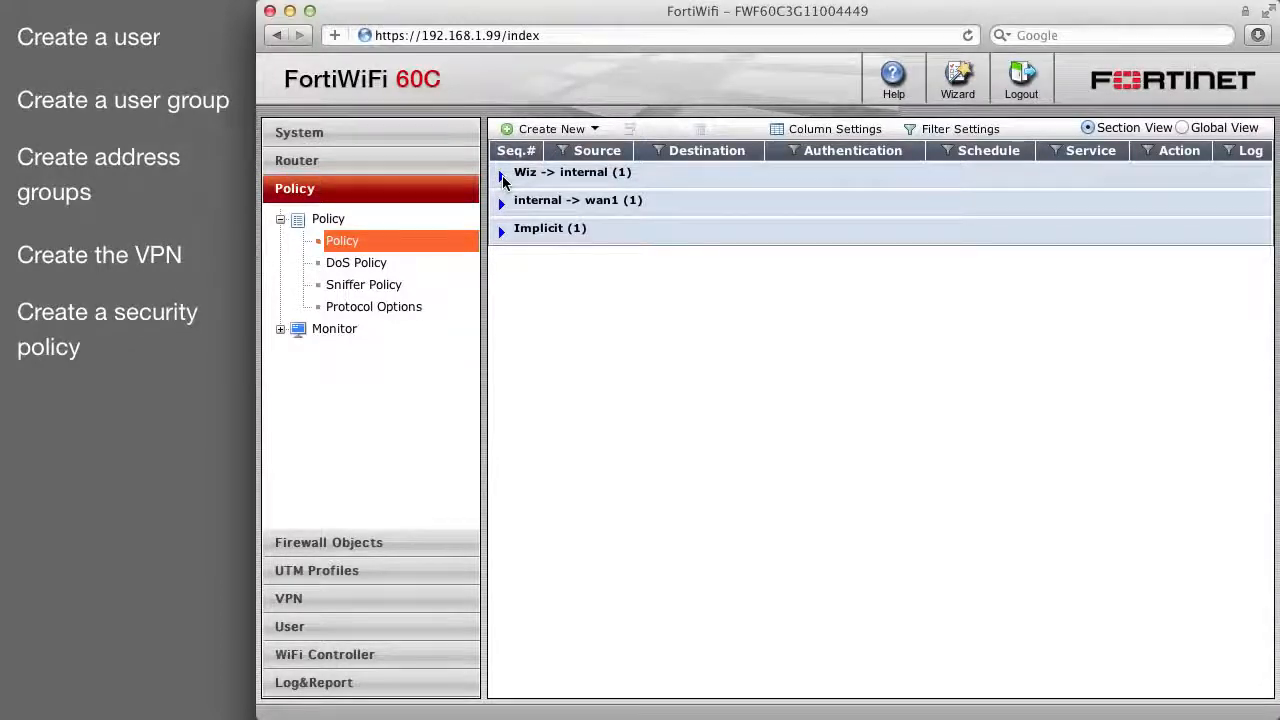
click(502, 175)
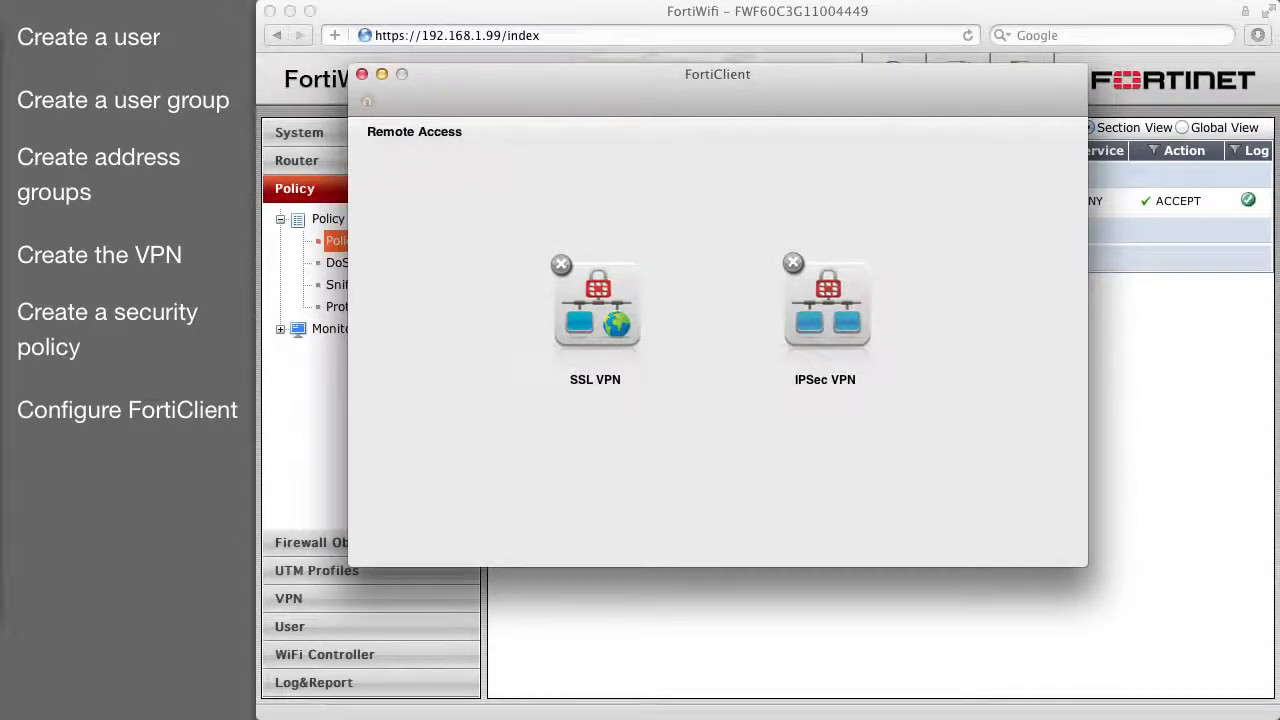
Open FortiClient's IPsec VPN connections and start adding a new connection.
click(826, 300)
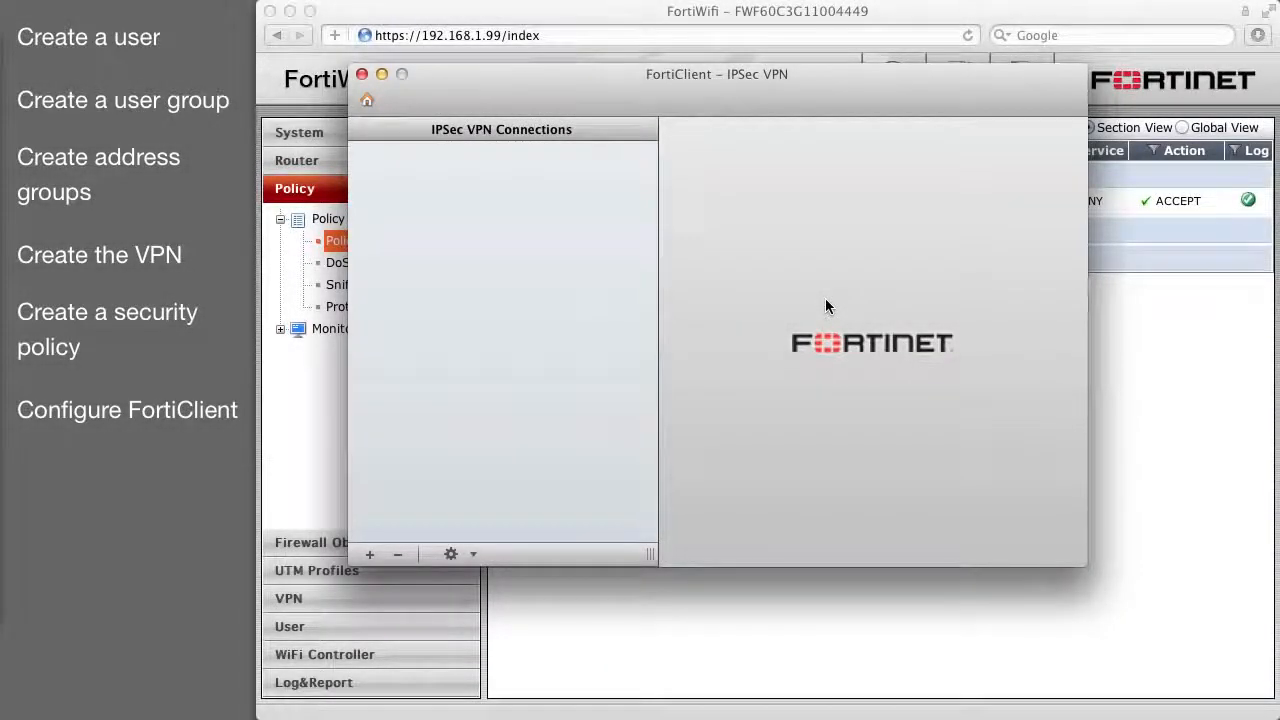
click(368, 554)
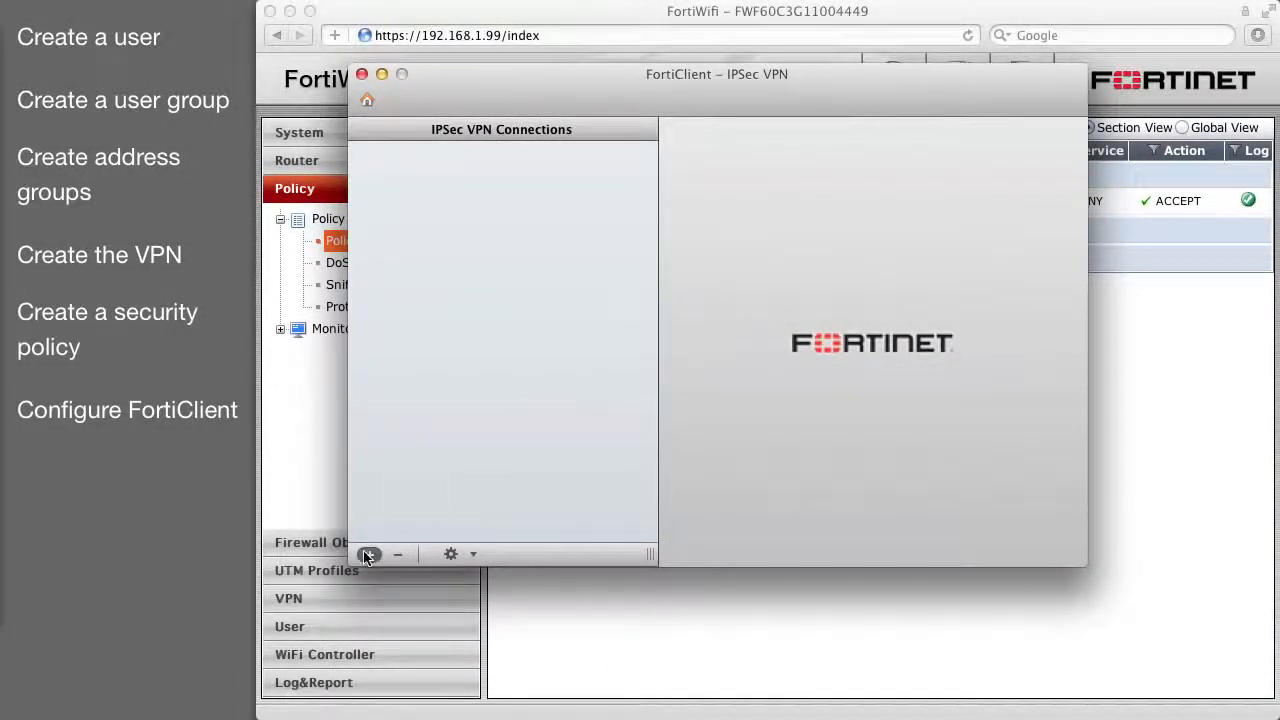
Fill in connection Wizard, 'VPN connection with office.', gateway example.com, and the pre-shared key.
text(W)
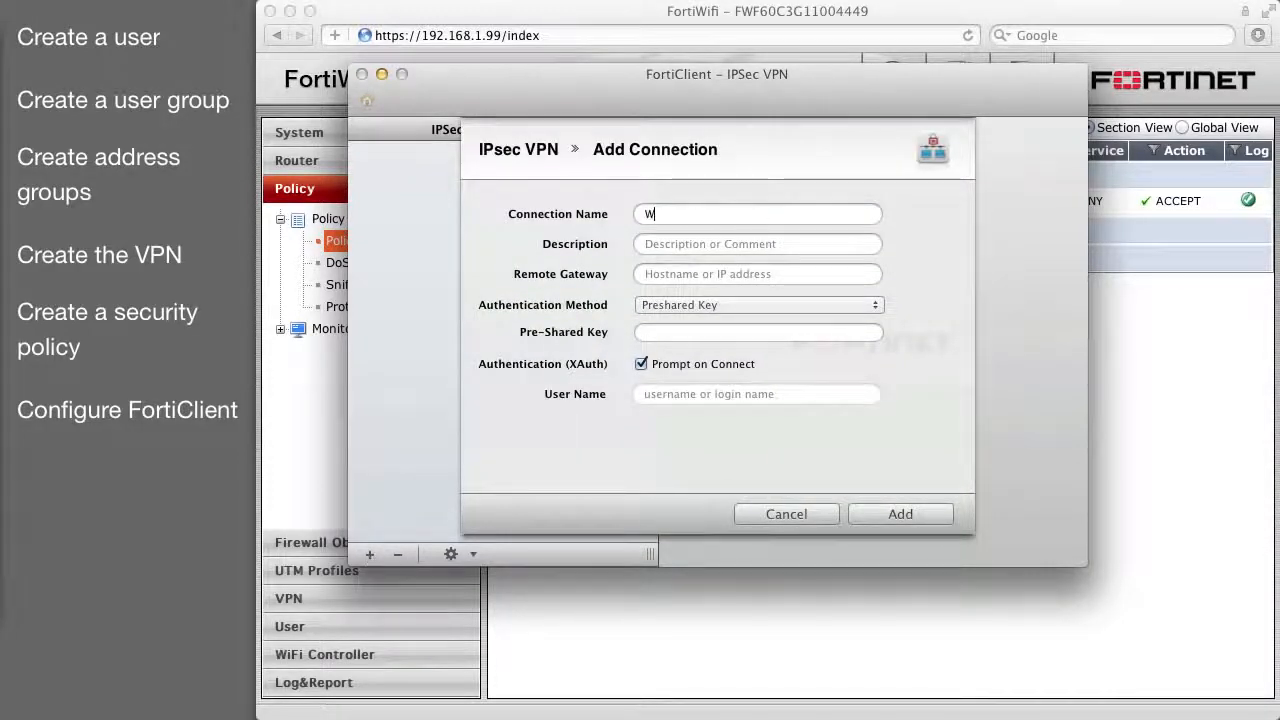
text(azard)
key(Tab)
text(VP)
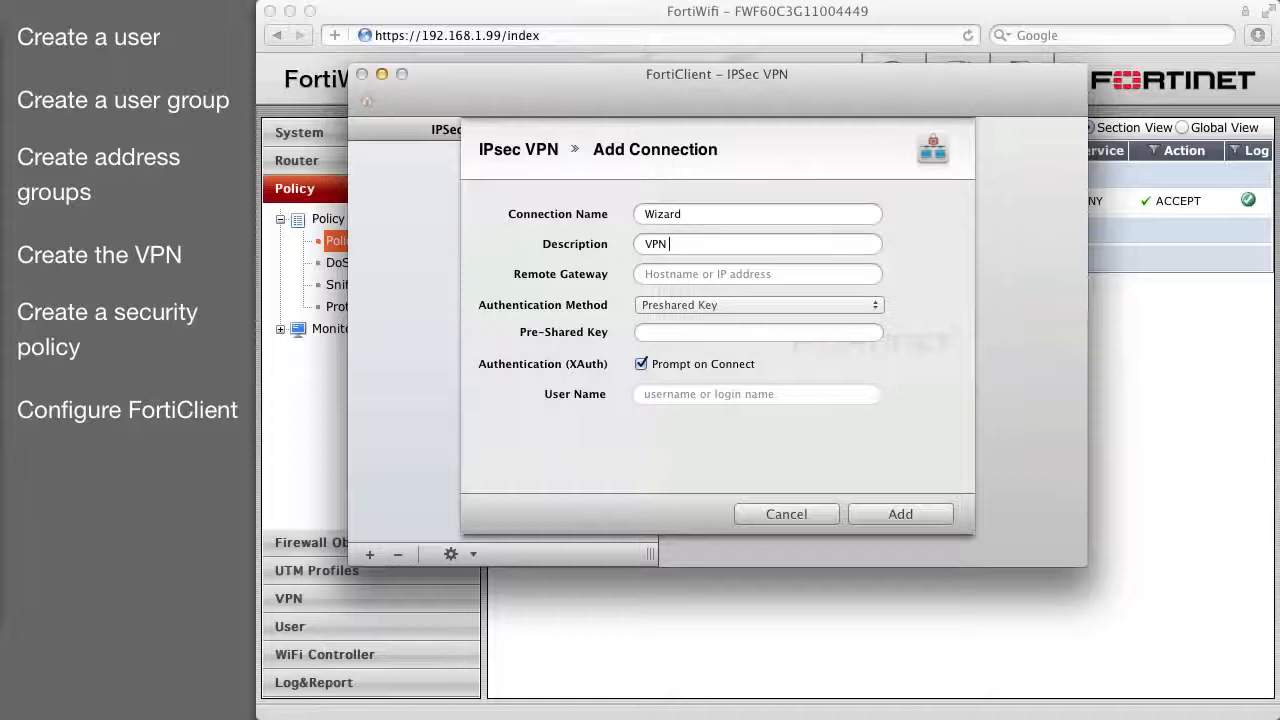
text(N connection w)
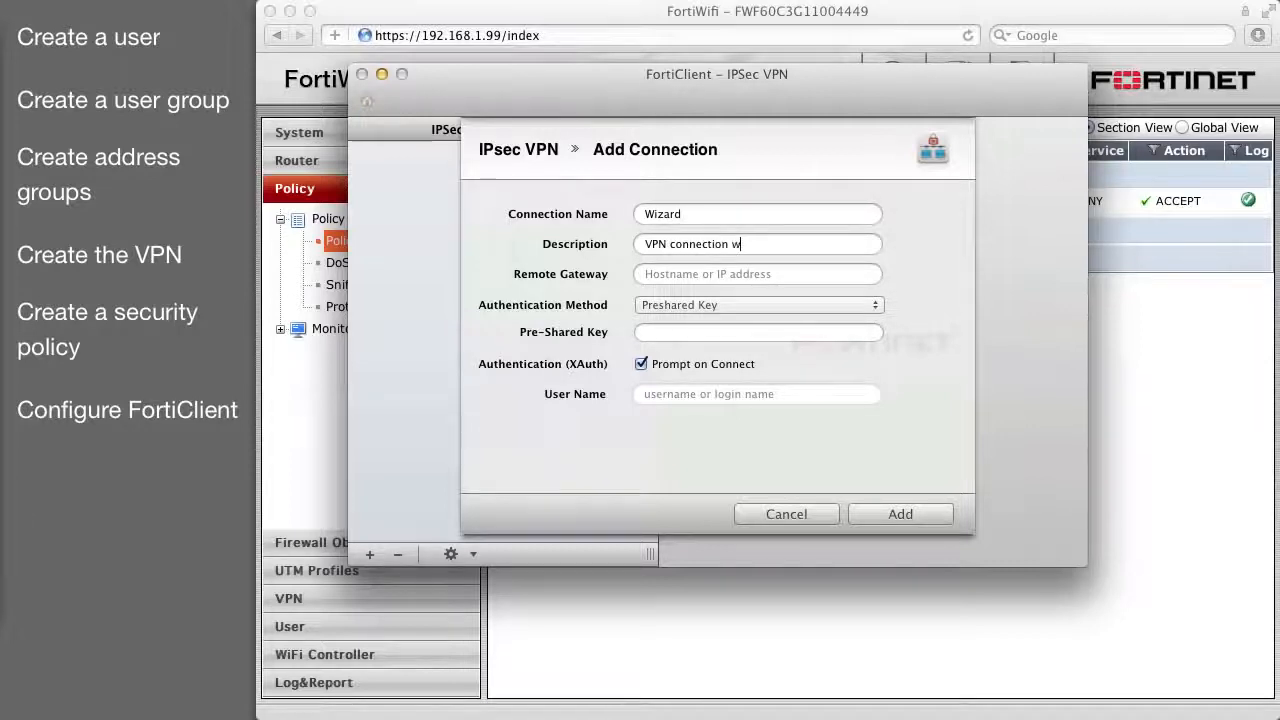
text(ith office.)
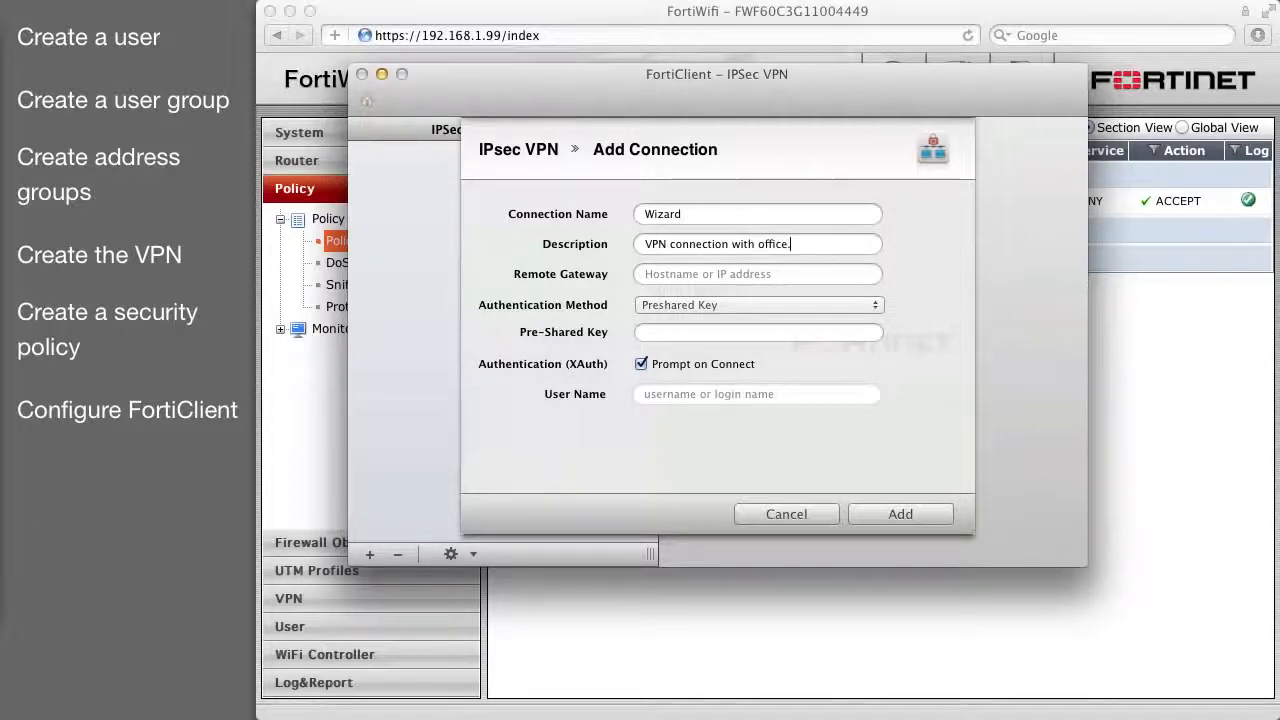
key(Tab)
text(ex)
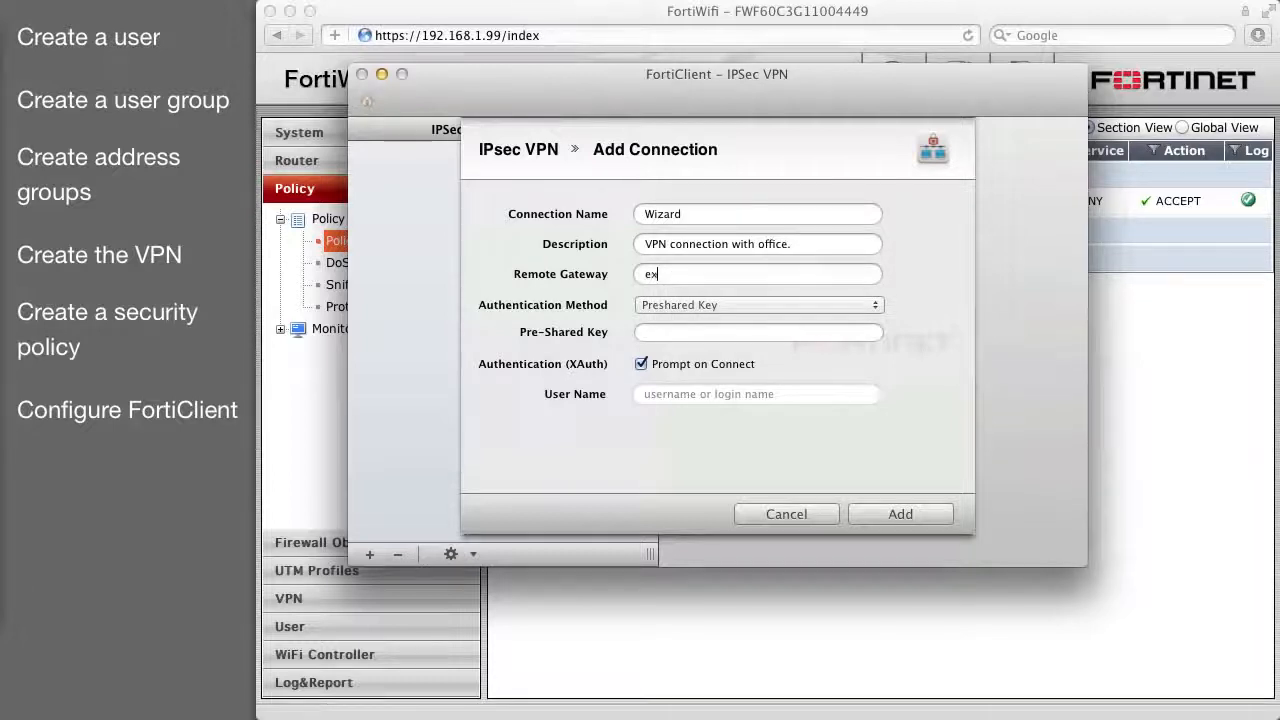
text(ample.com)
key(Tab)
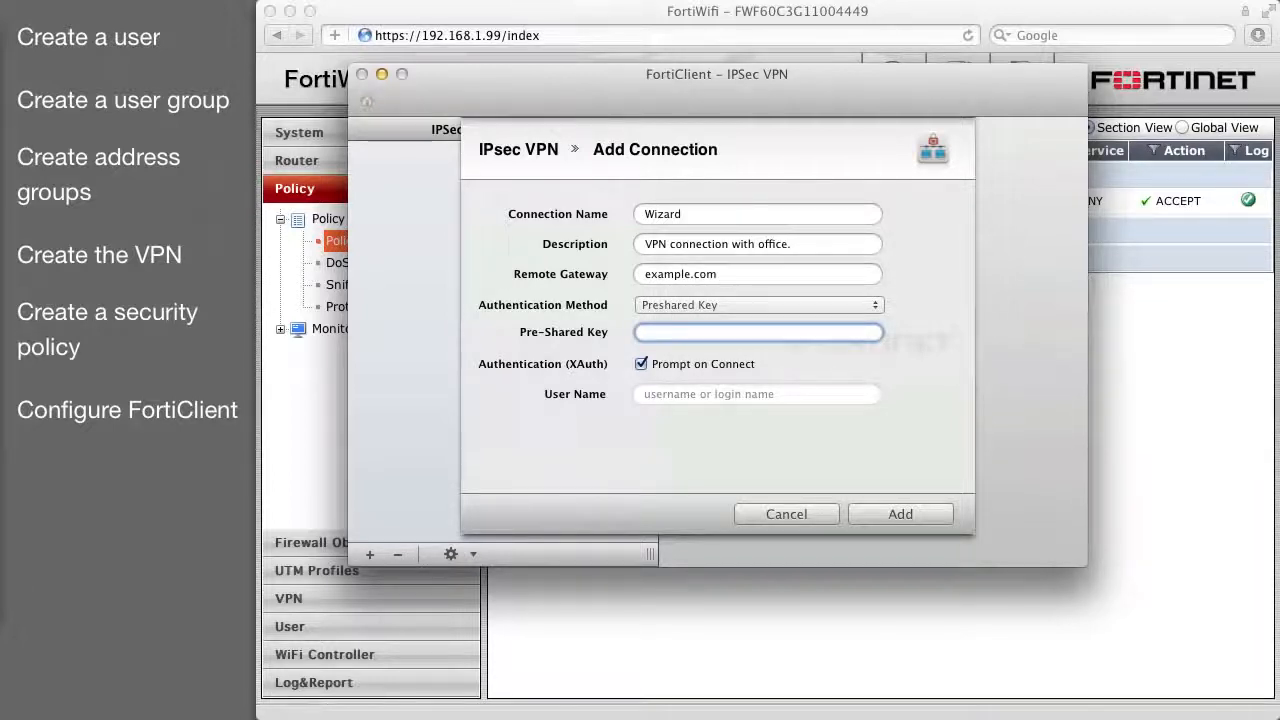
text(p)
Save the Wizard VPN connection in FortiClient and connect it with the user's name and password.
click(887, 514)
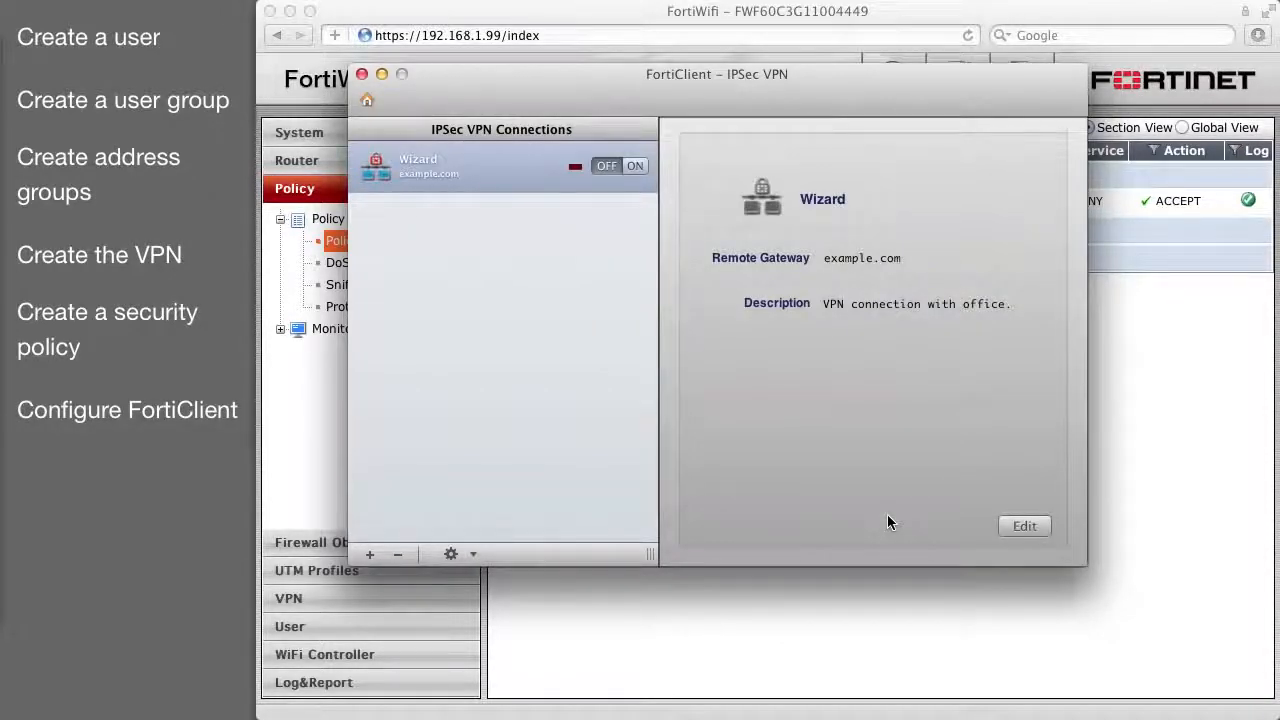
click(636, 167)
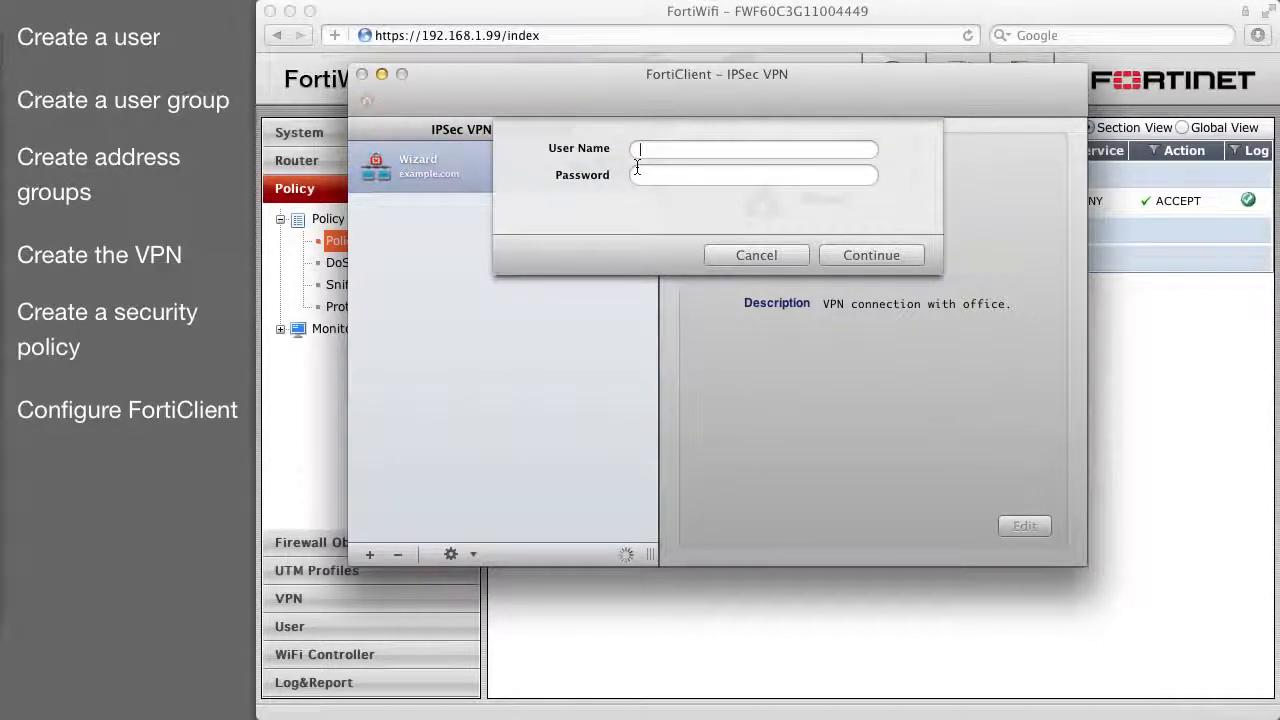
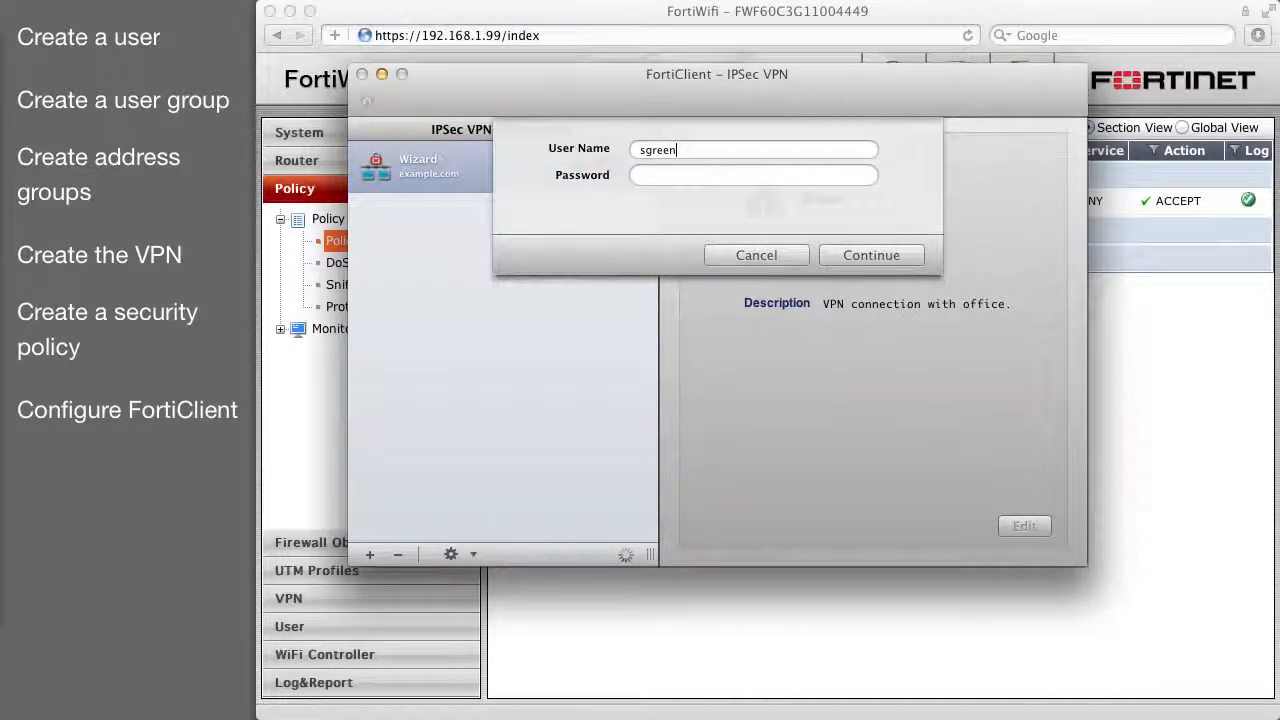
key(Tab)
text(1234)
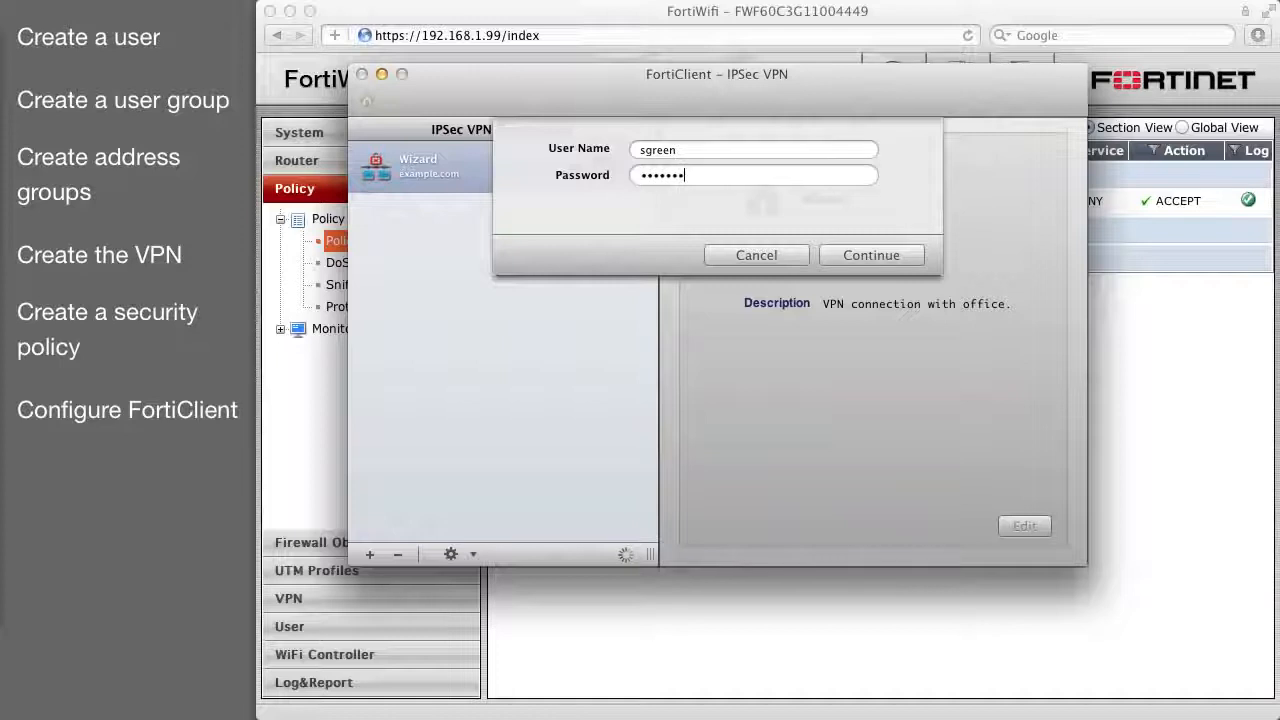
click(888, 255)
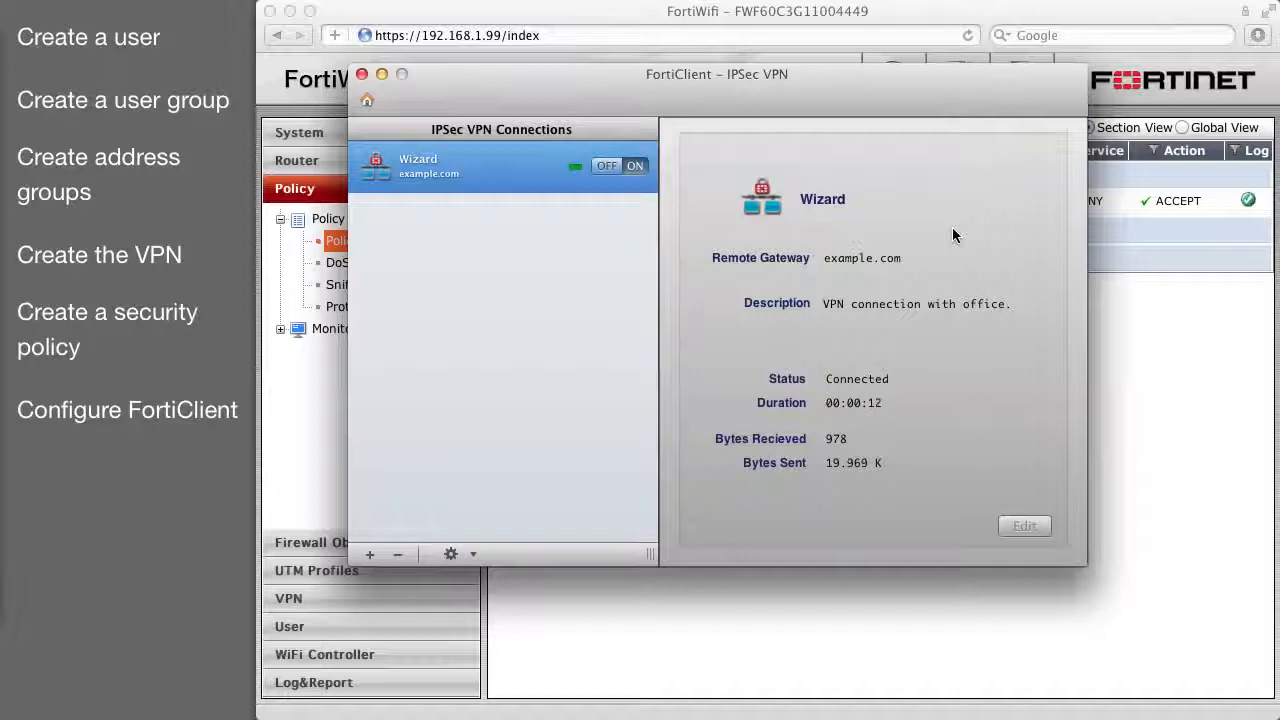
click(823, 15)
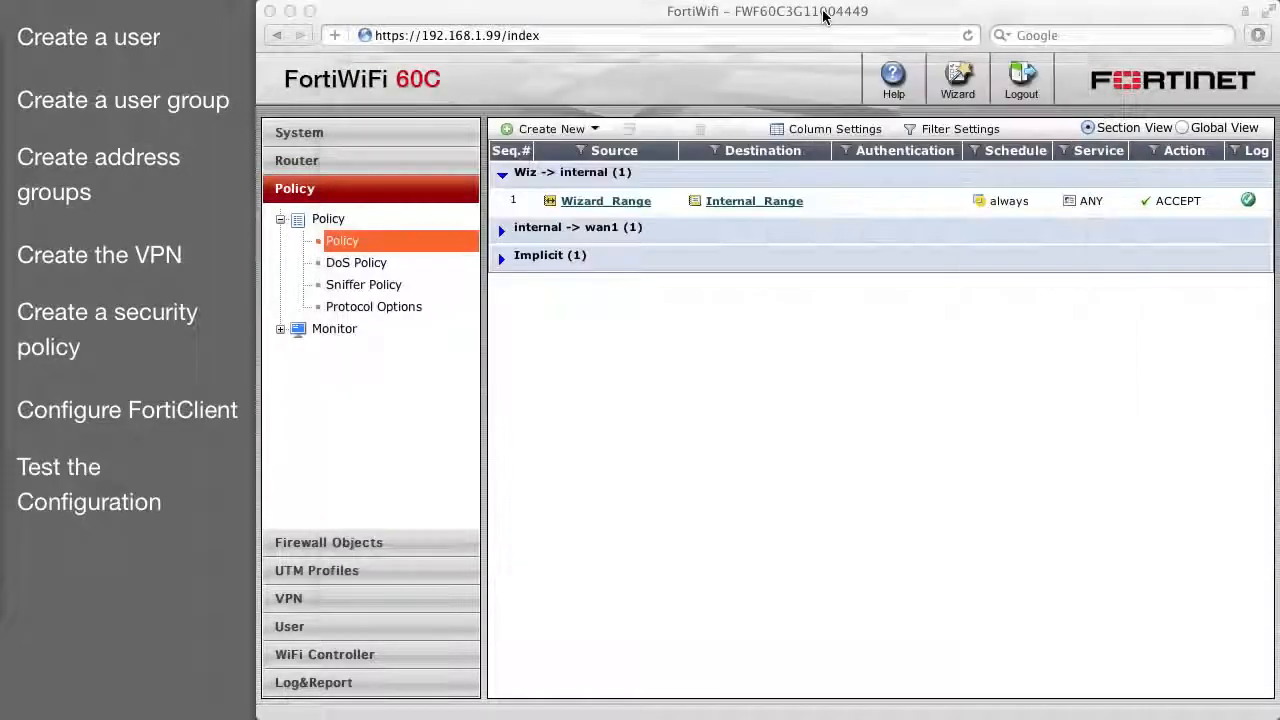
Load the internal server at 192.168.1.102 in a new Safari tab.
key(super+t)
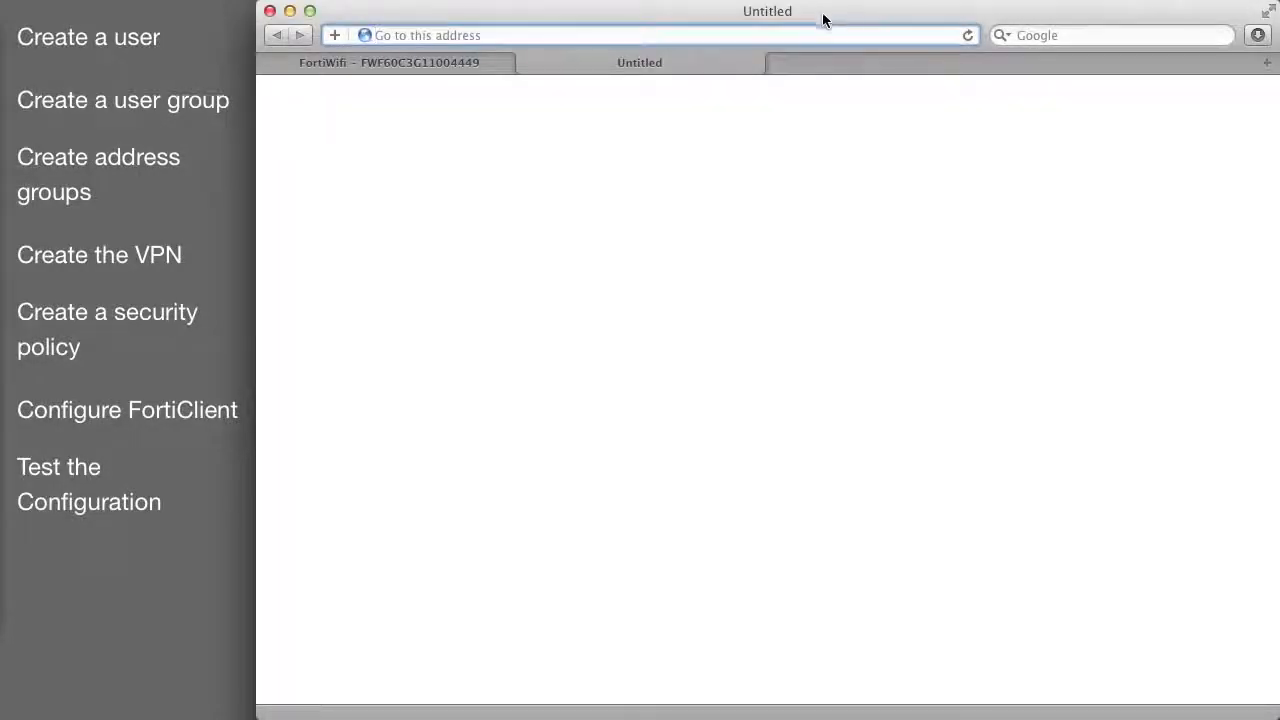
text(192.1)
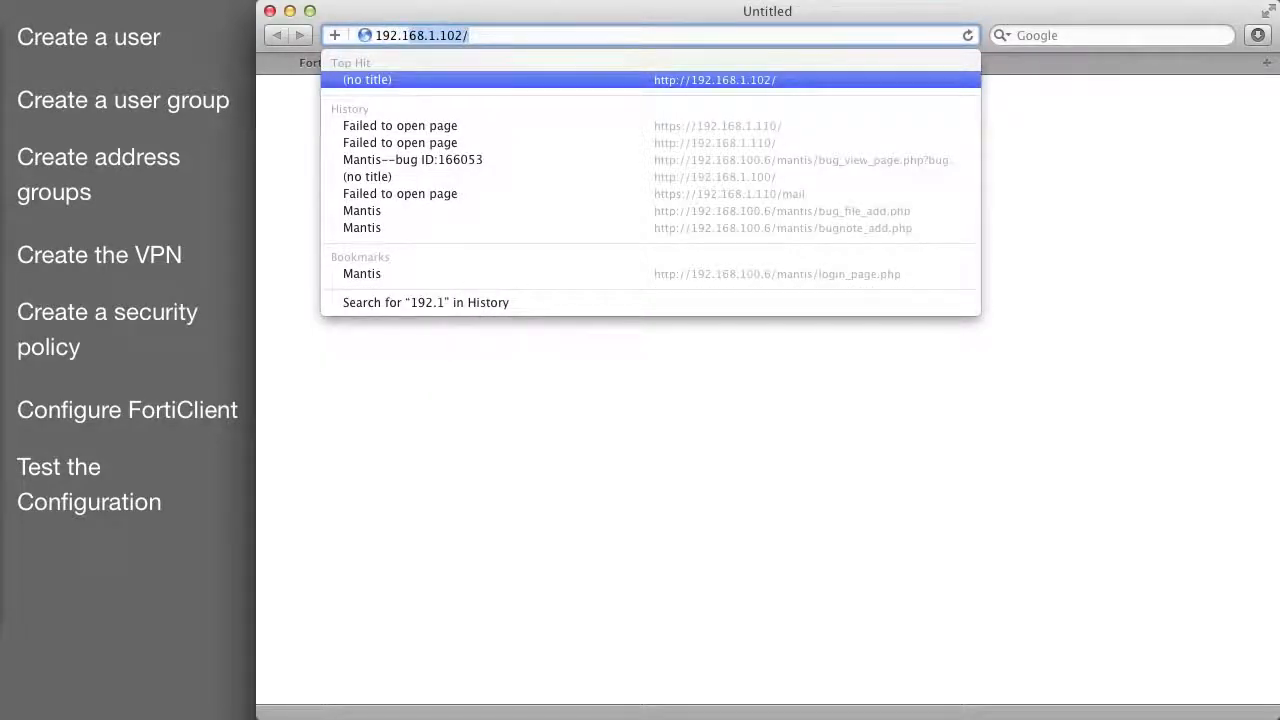
text(68)
key(Return)
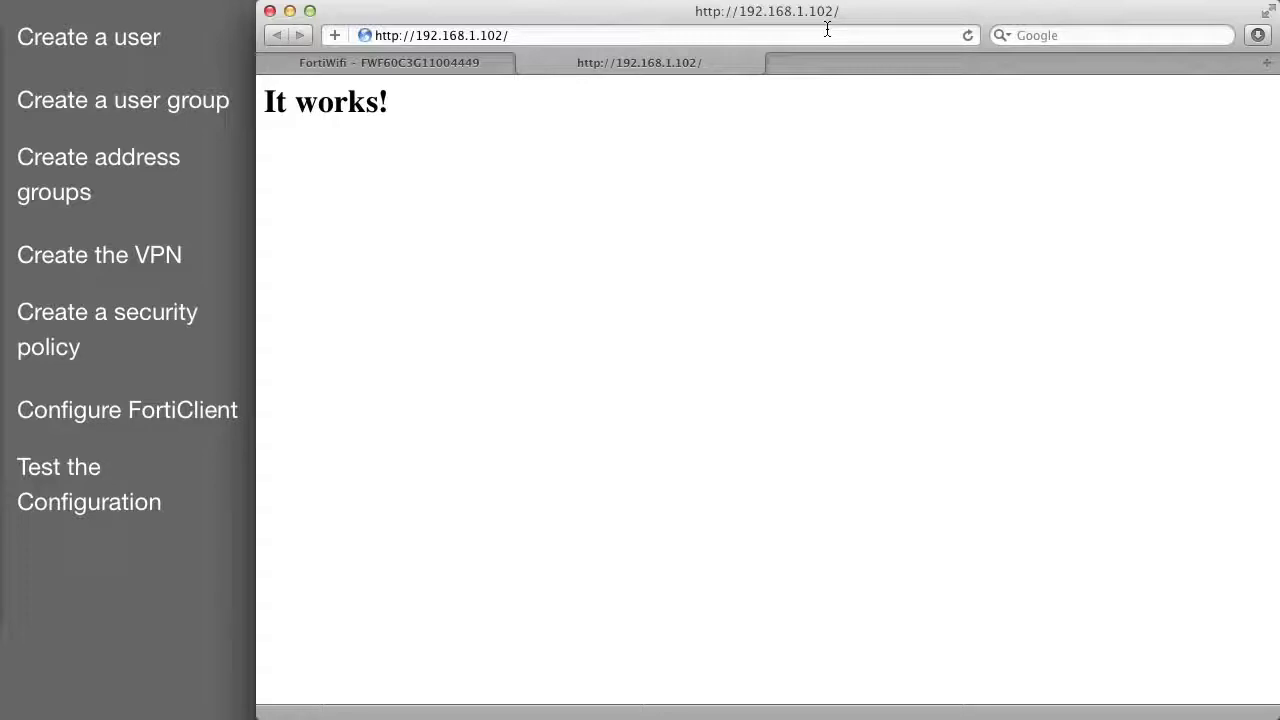
drag(425, 36, 527, 40)
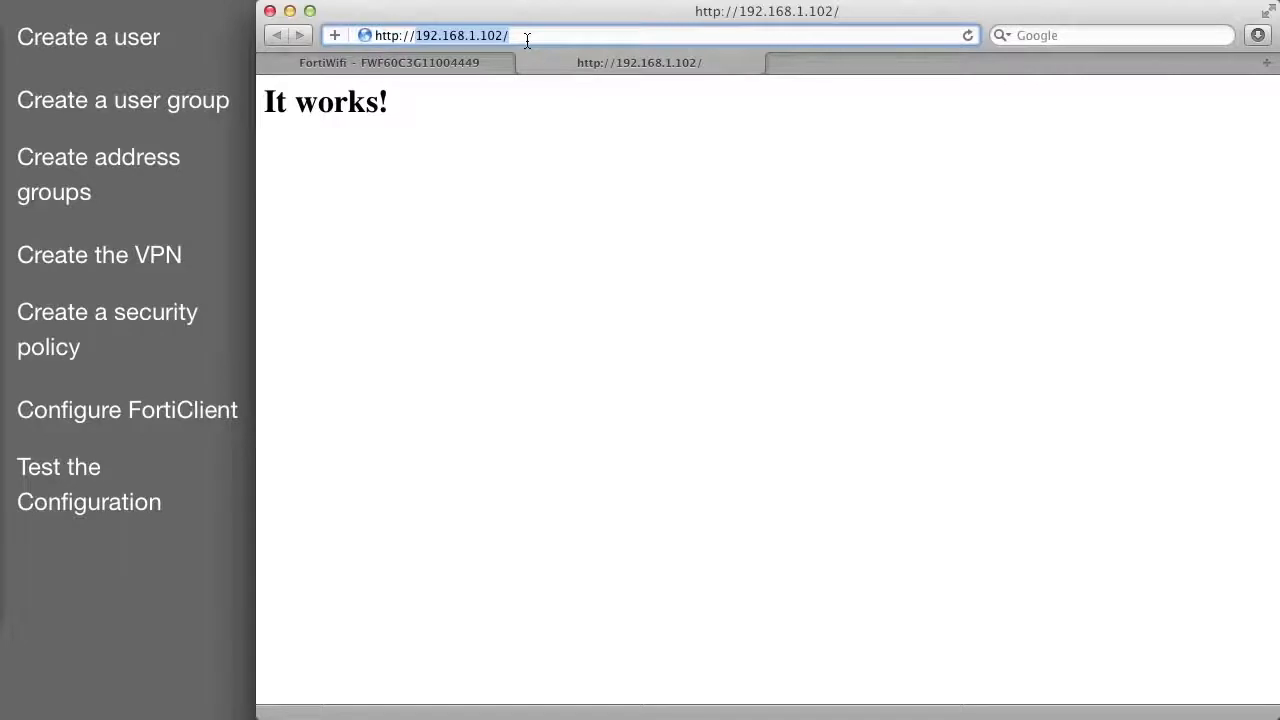
text(www.fort)
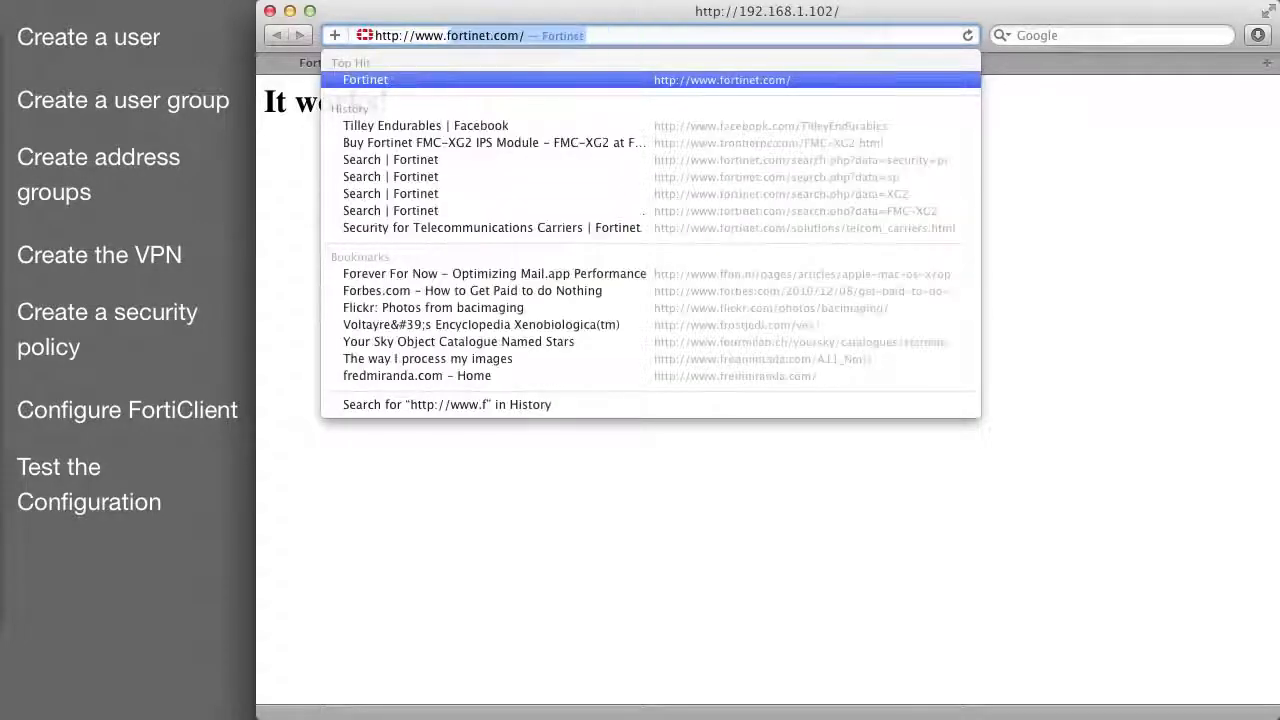
text(inet.com)
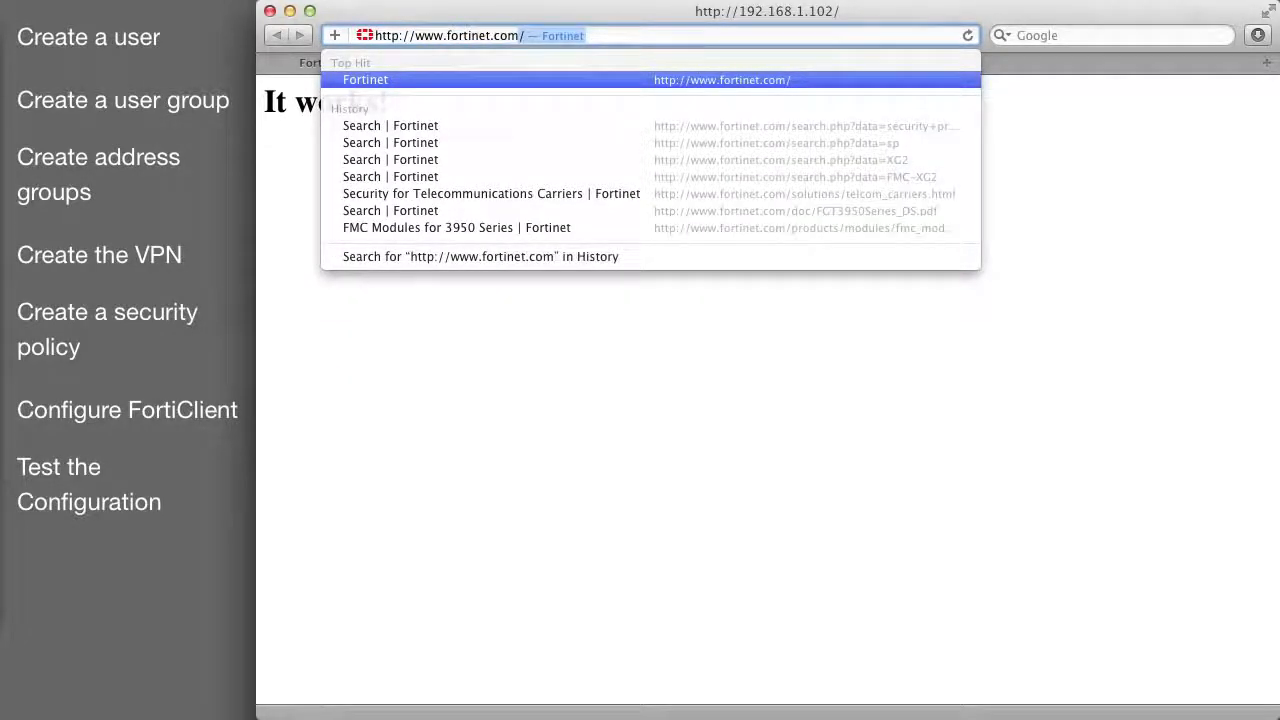
key(Return)
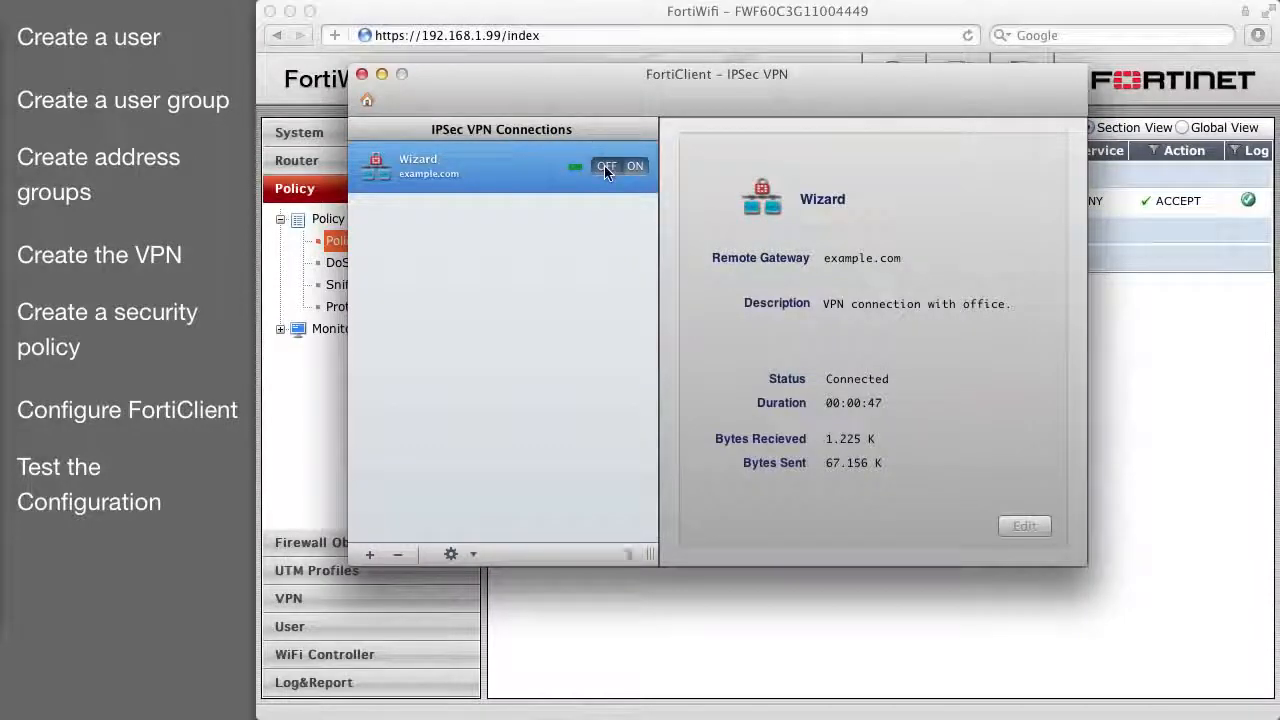
click(605, 167)
click(594, 12)
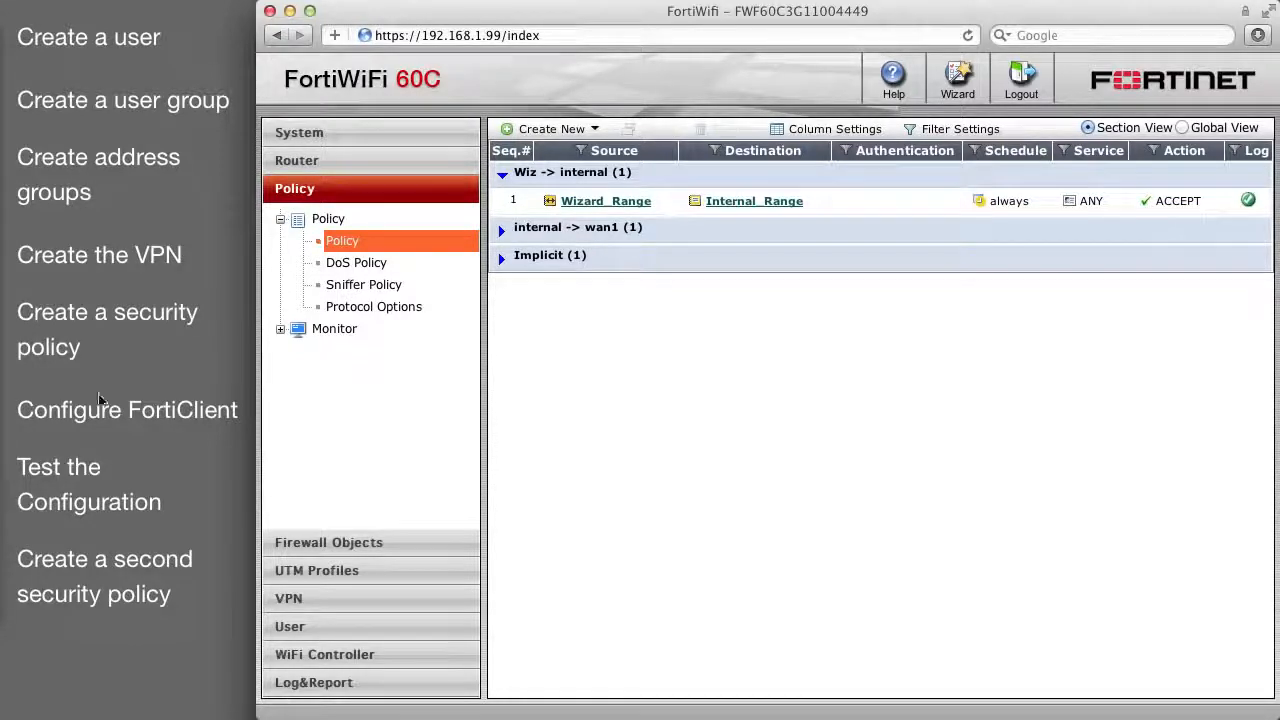
Start a new policy from Wiz/all to wan1/all.
click(551, 129)
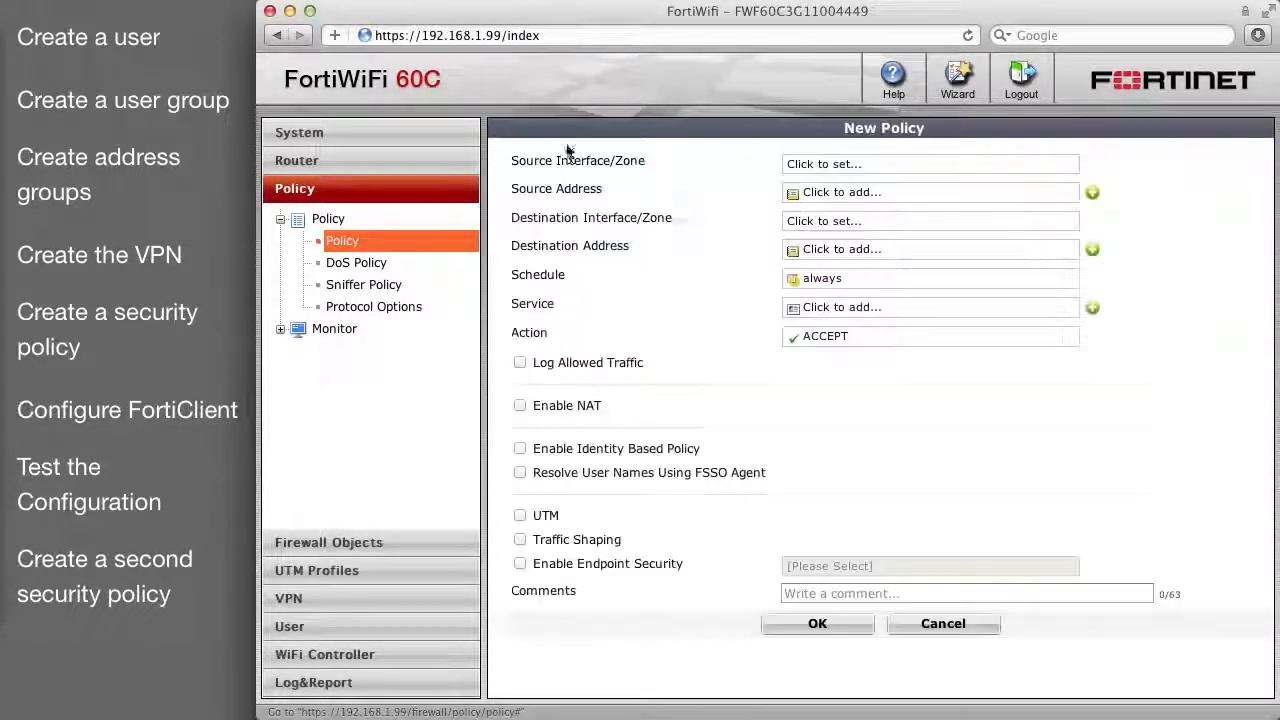
click(849, 163)
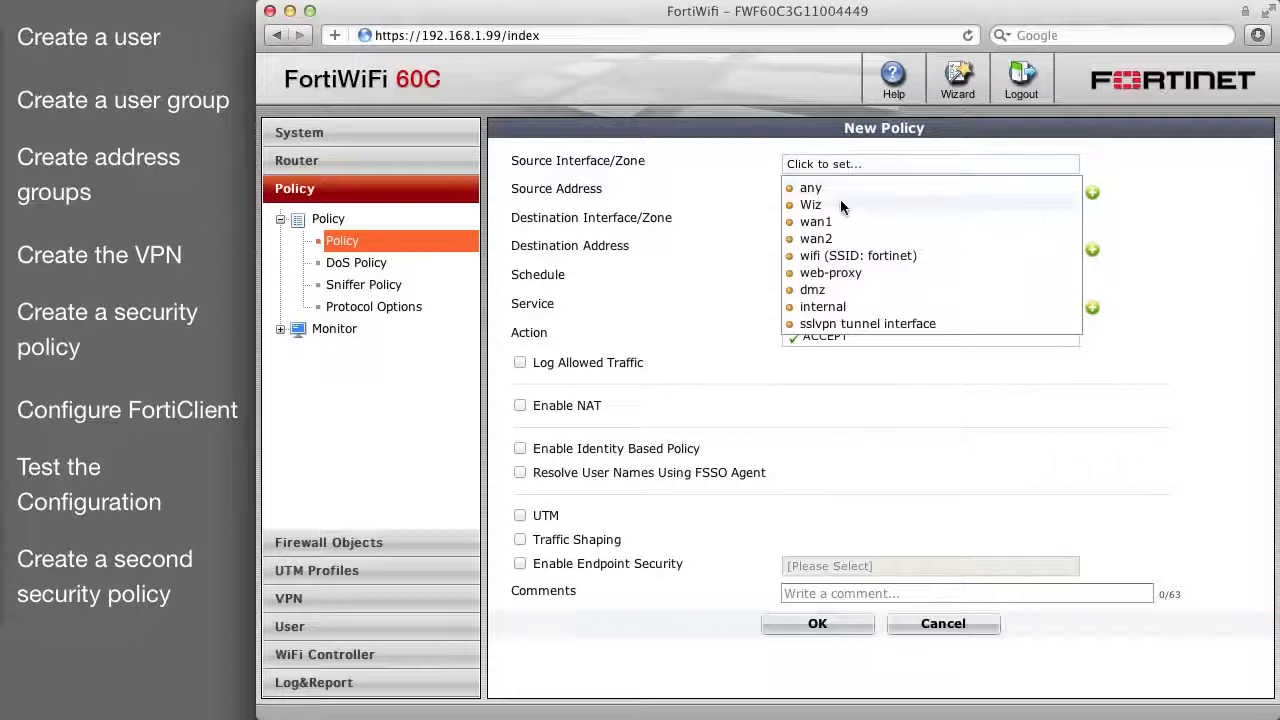
click(817, 205)
click(824, 192)
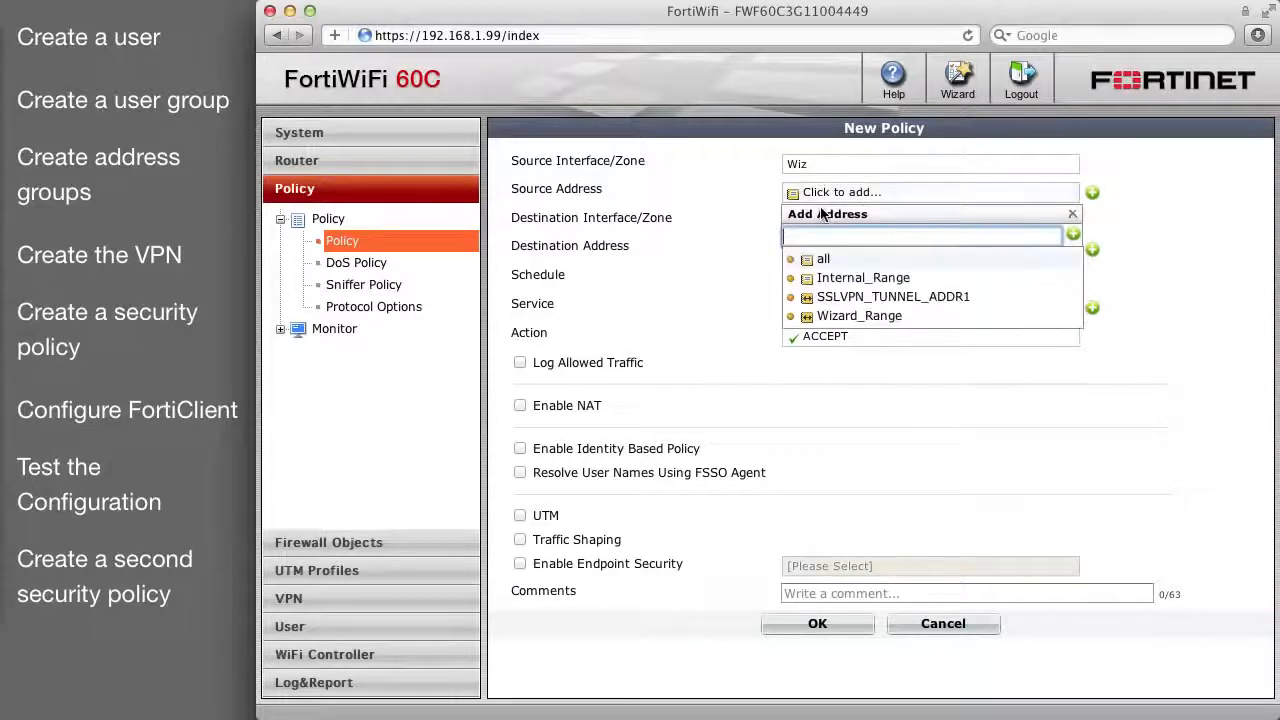
click(824, 260)
click(821, 220)
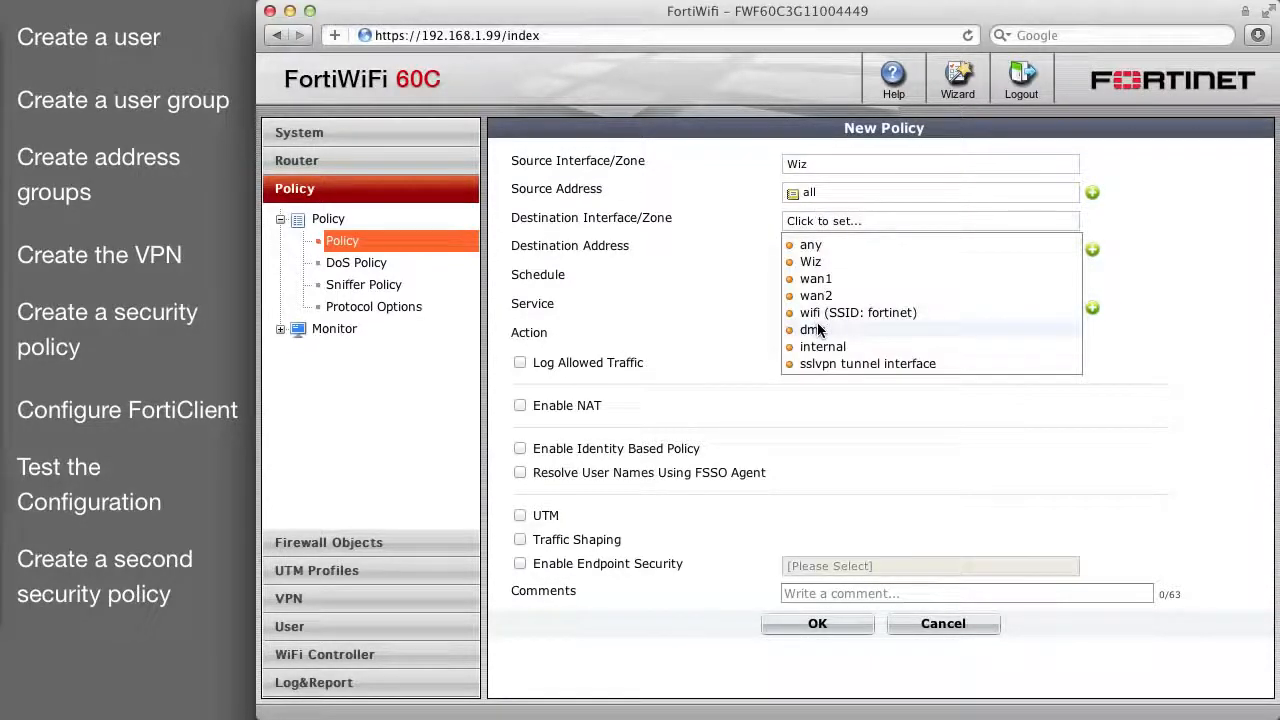
click(821, 279)
click(824, 249)
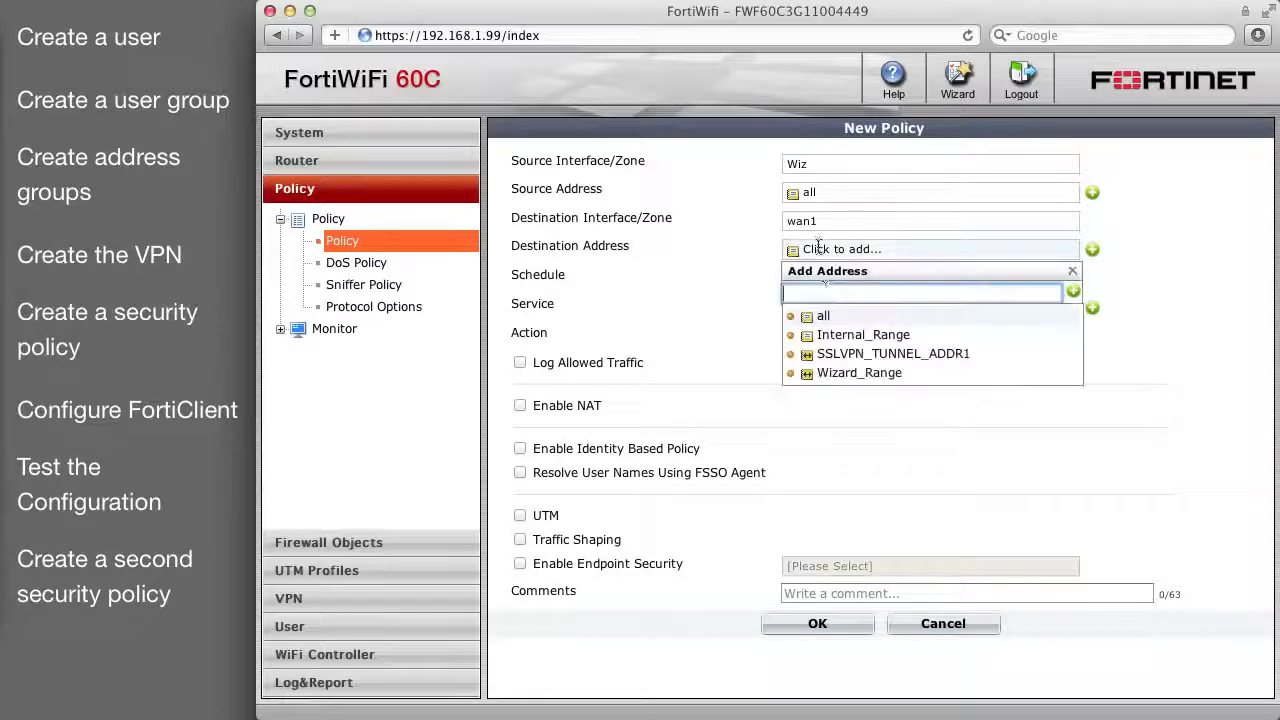
click(826, 312)
Set the policy's service to ANY, enable logging of allowed traffic and NAT, and save.
click(823, 307)
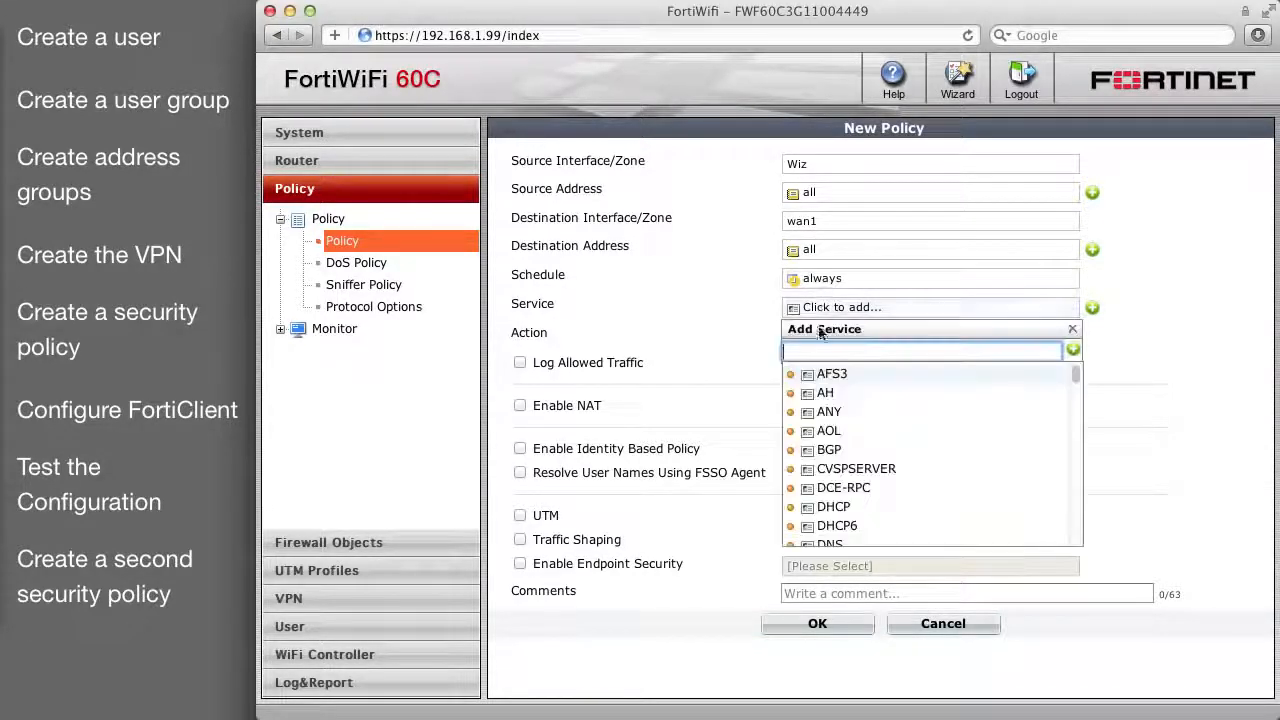
click(826, 413)
click(520, 362)
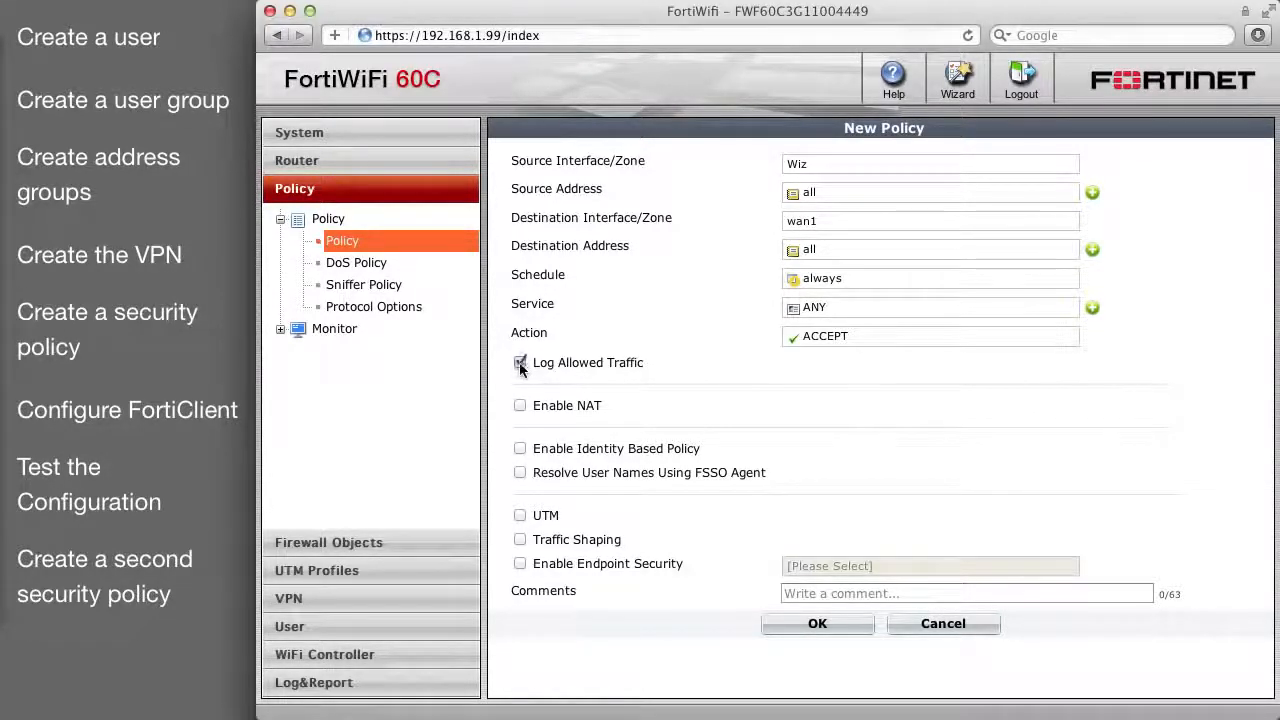
click(520, 406)
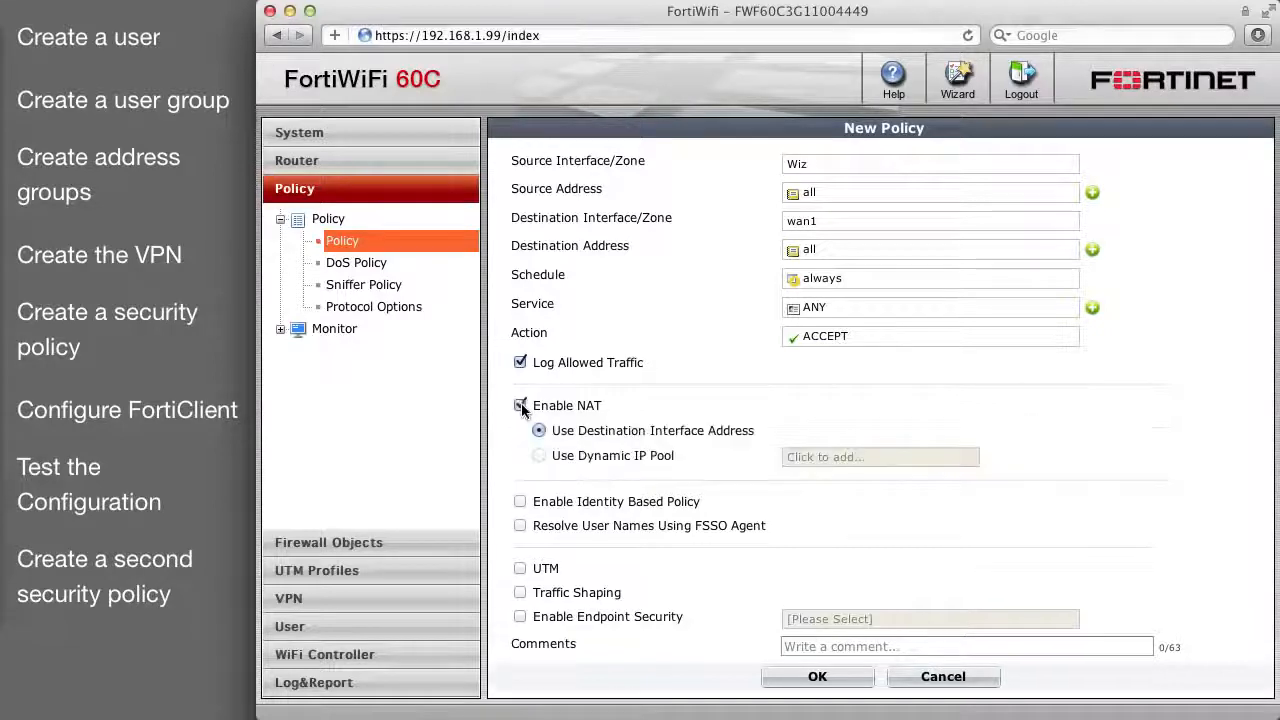
click(847, 679)
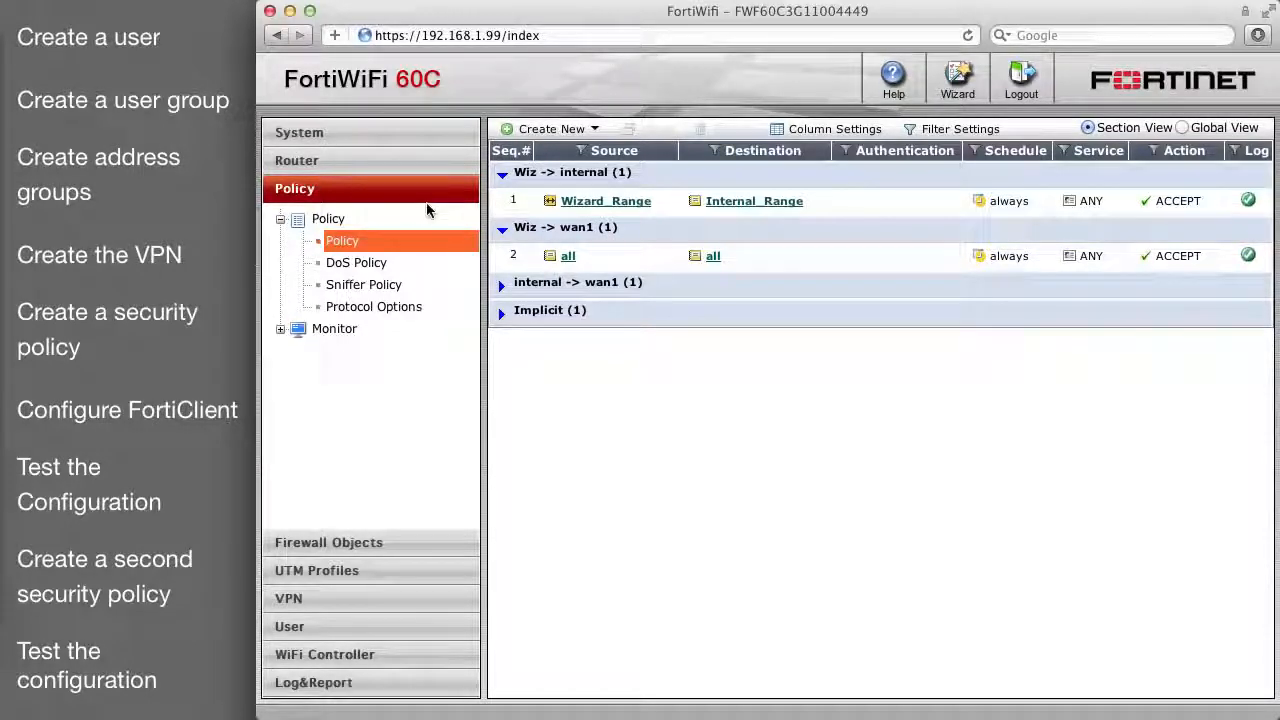
Load the internal server page at 192.168.1.102 in a new tab.
key(super+t)
text(192.168.)
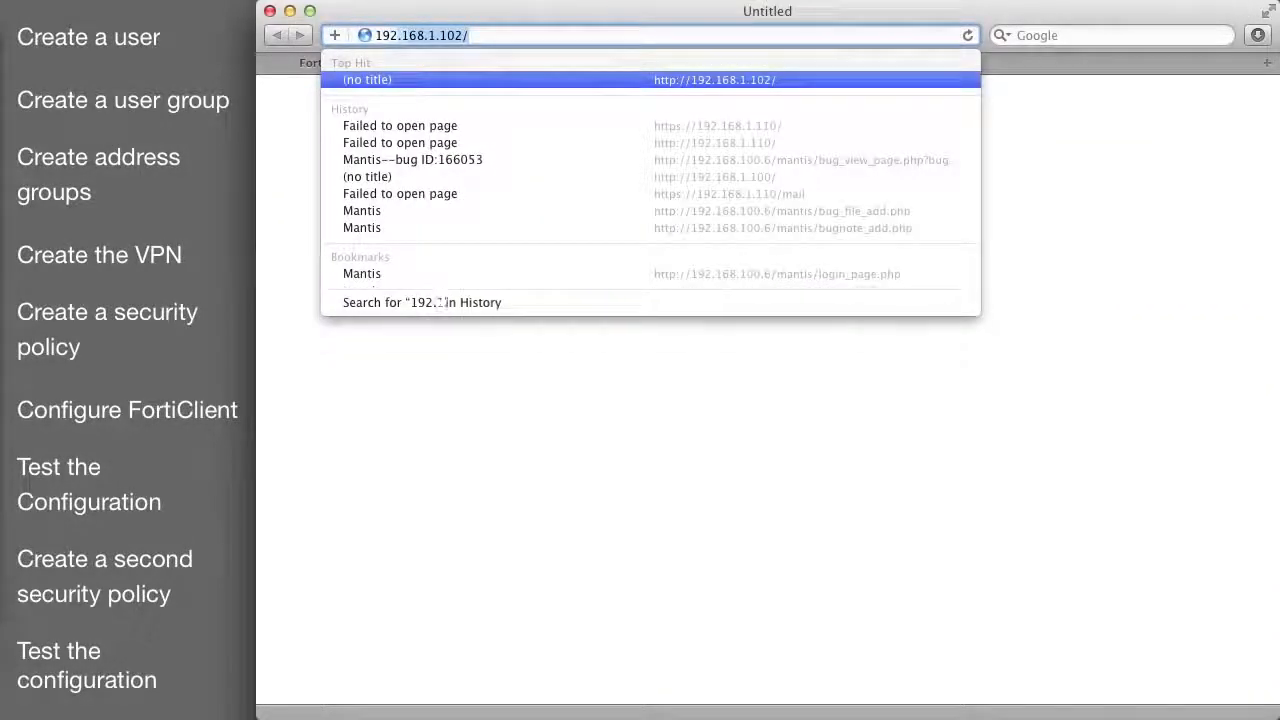
text(1)
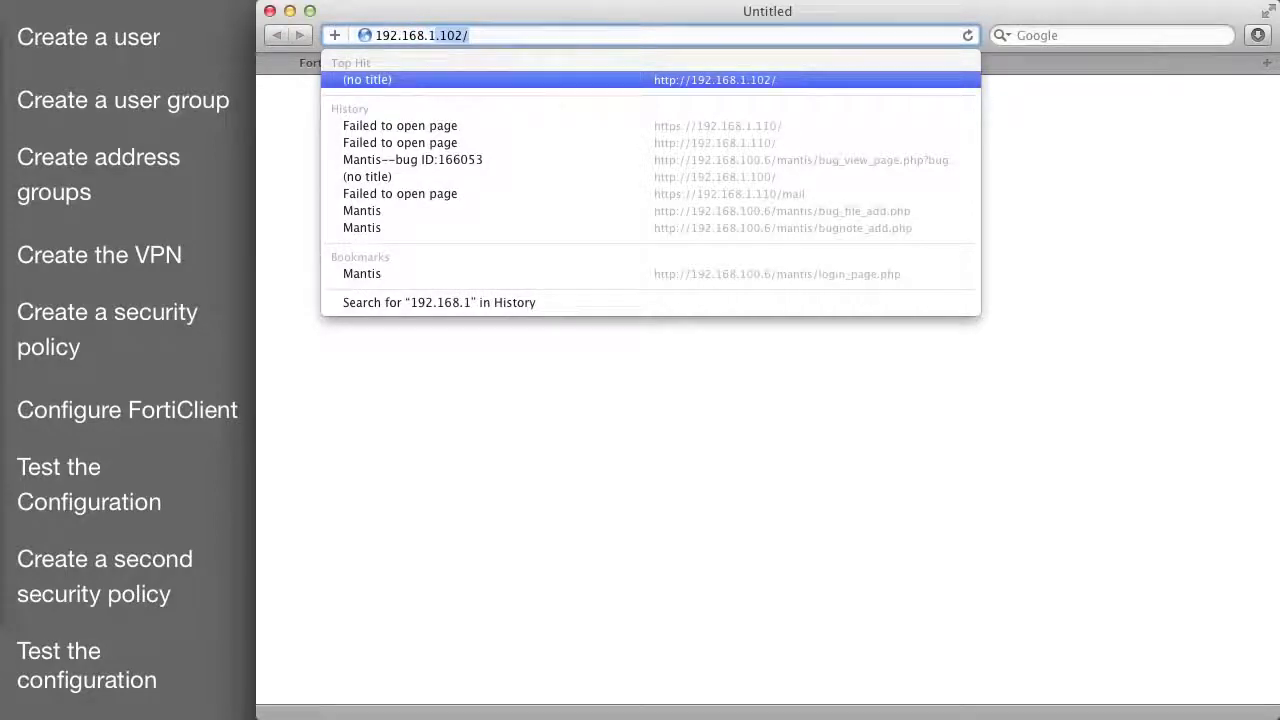
key(Return)
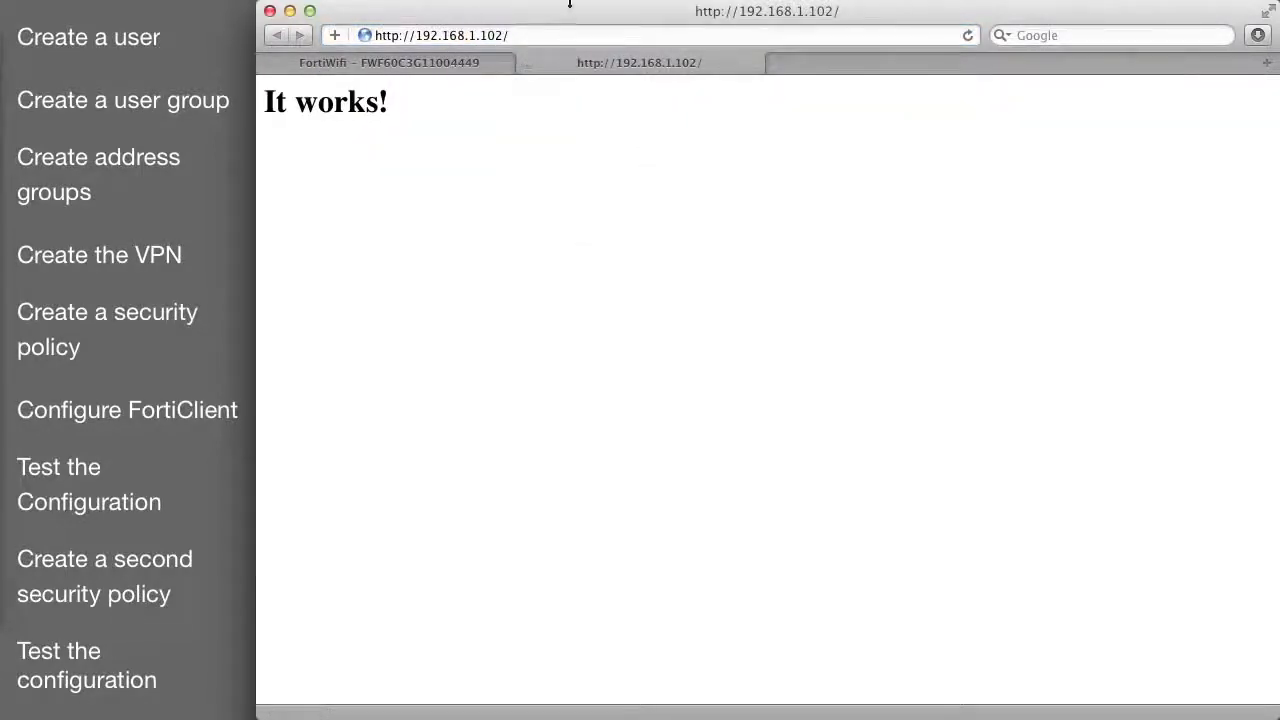
drag(413, 33, 611, 46)
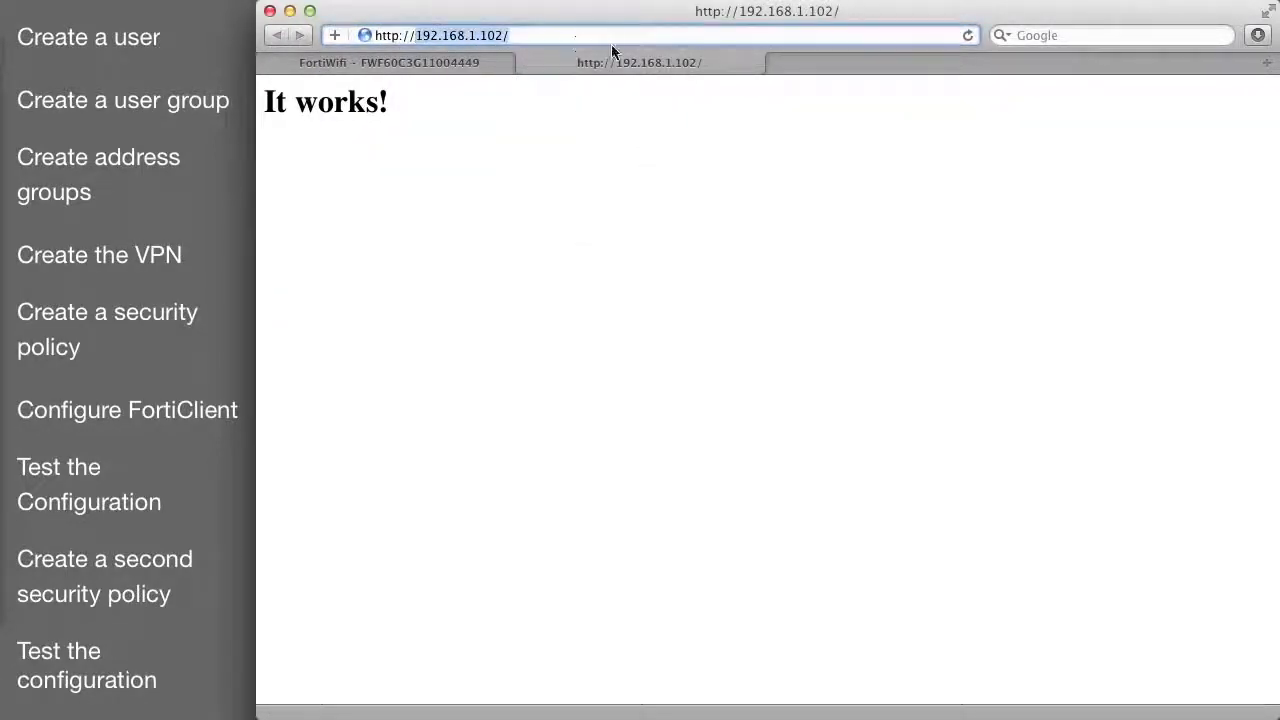
text(www.fortinet.com/)
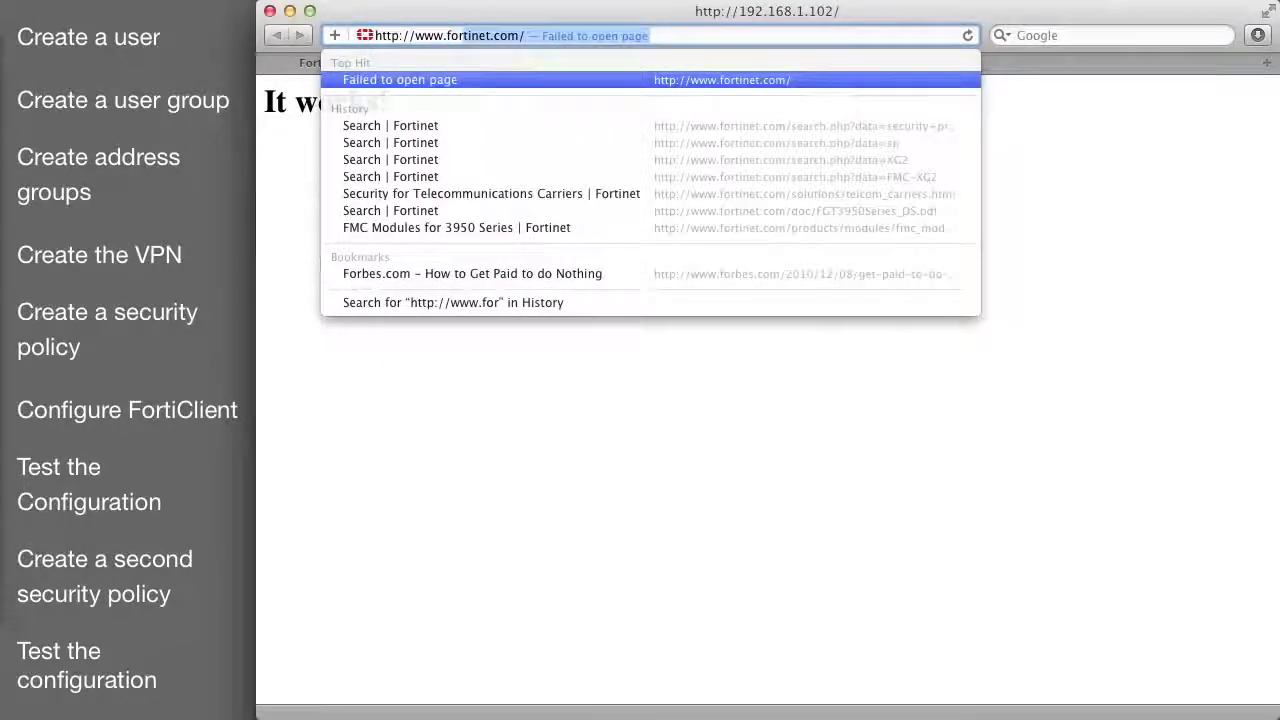
key(Return)
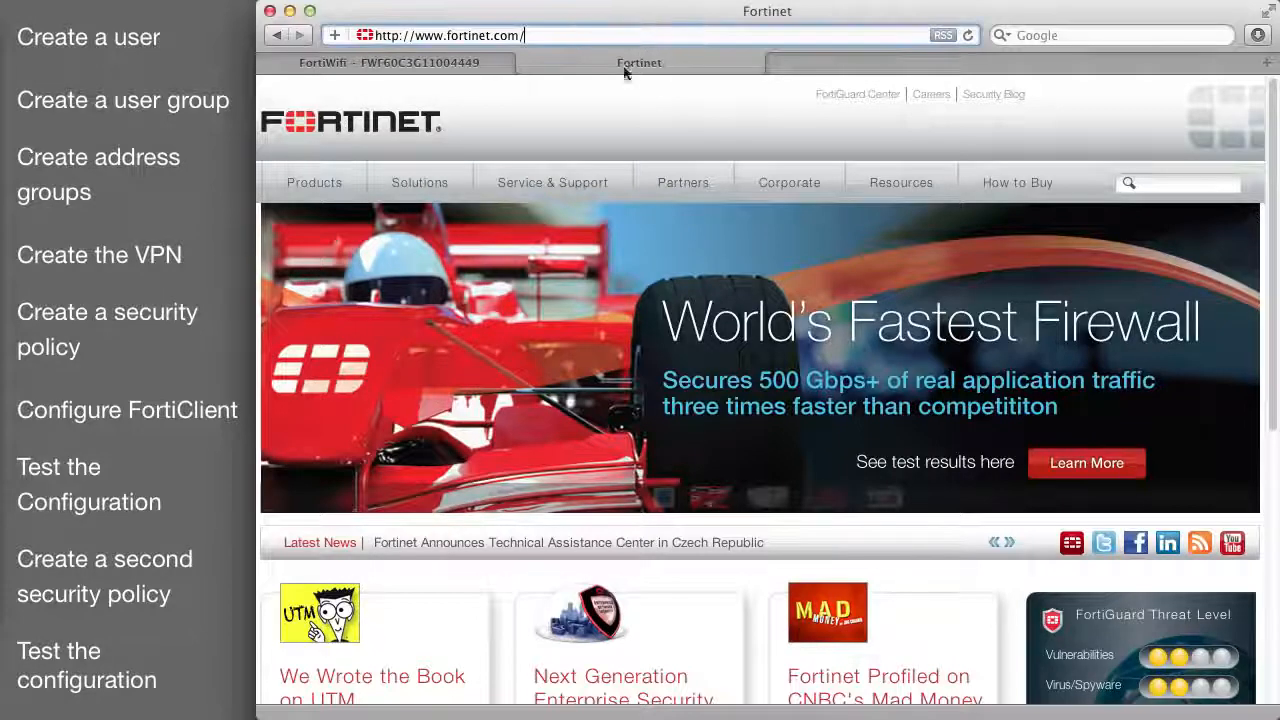
click(526, 63)
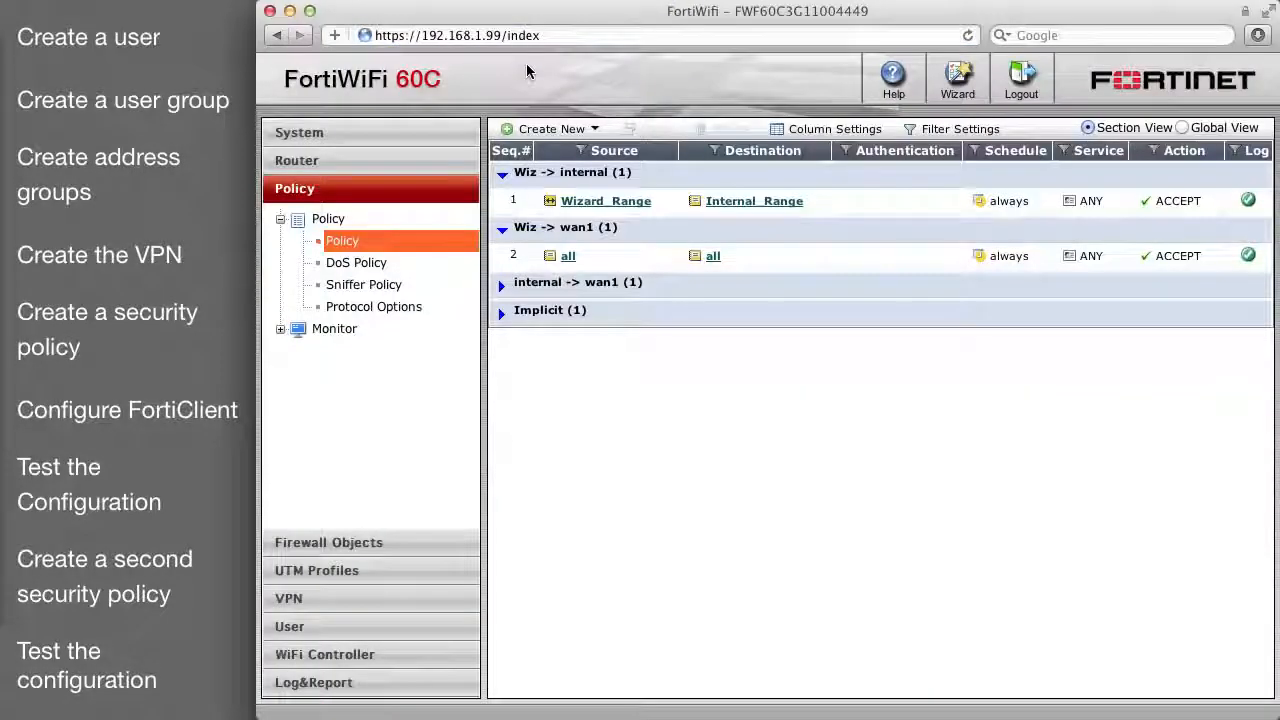